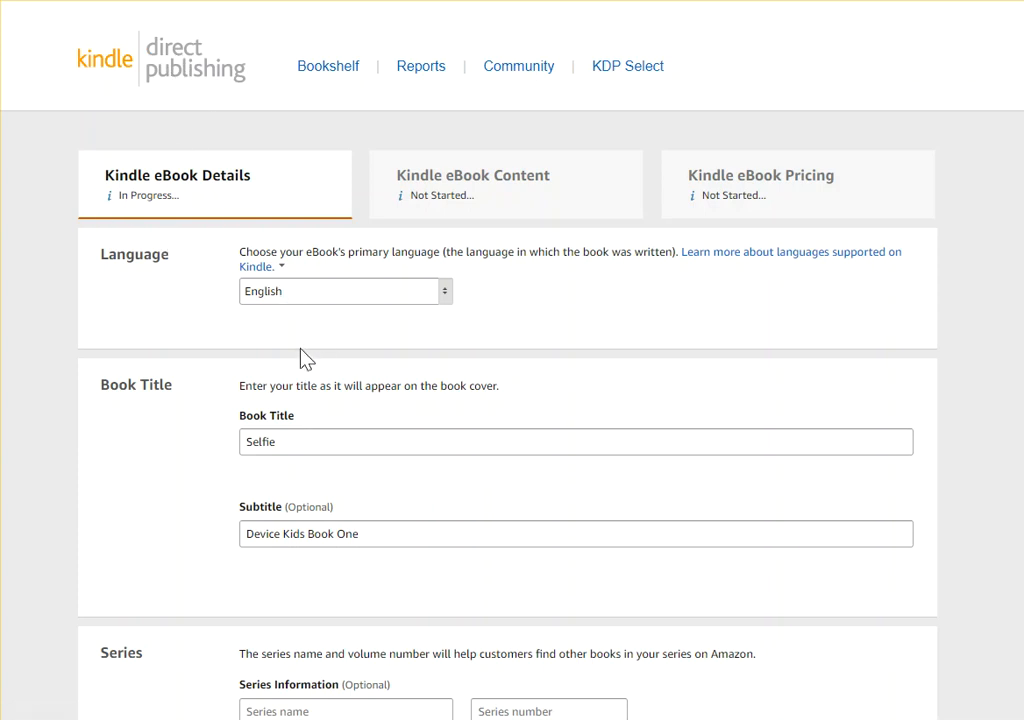
Review the eBook's title, series, author and contributor details, and enlarge the description box to read its text
scroll(297, 363, down, 2)
scroll(338, 411, down, 4)
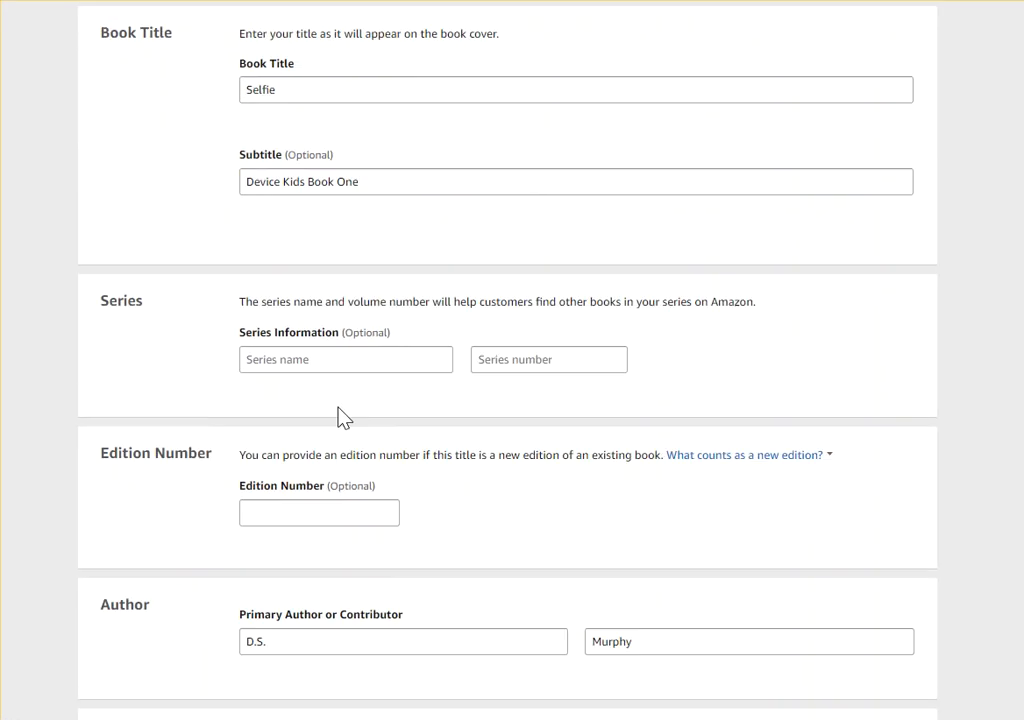
scroll(348, 418, up, 3)
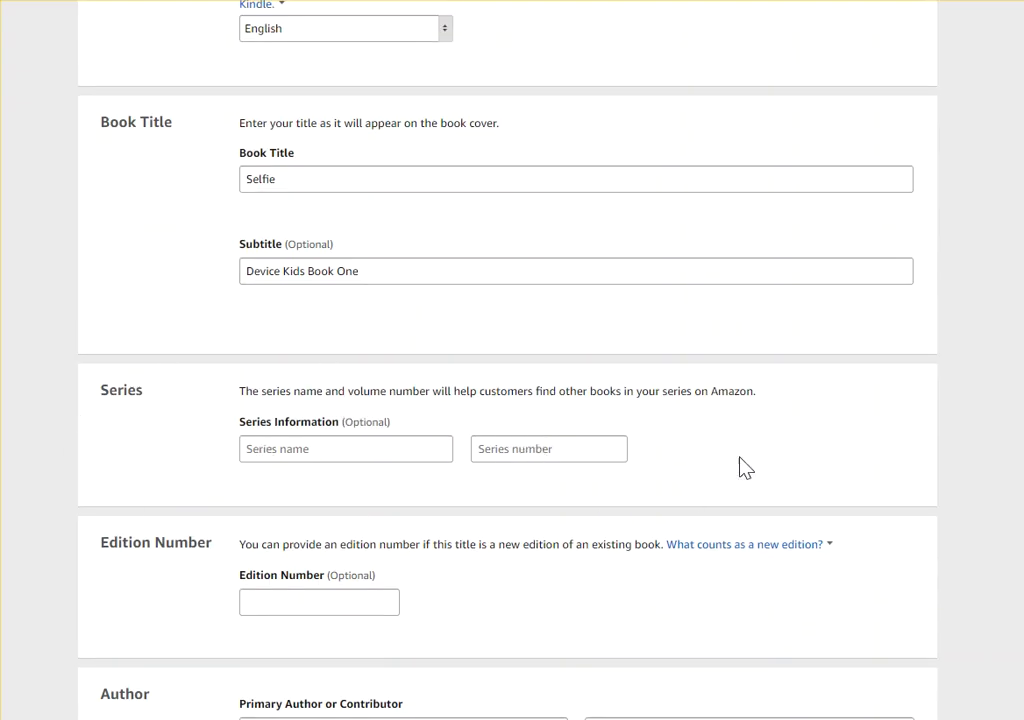
scroll(110, 440, down, 3)
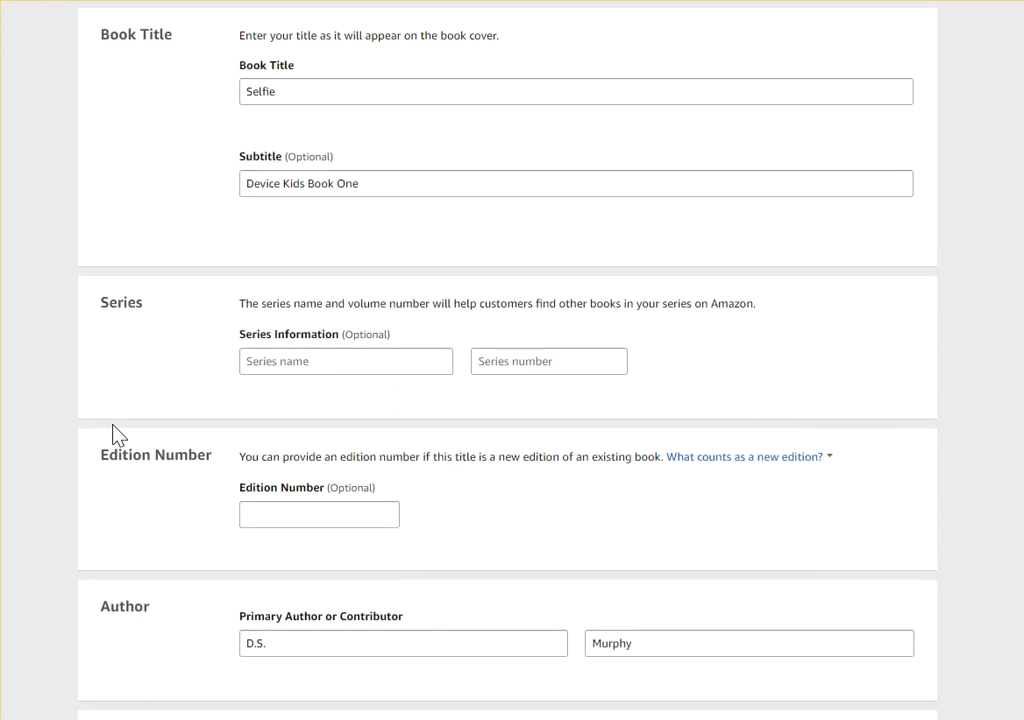
scroll(110, 458, down, 1)
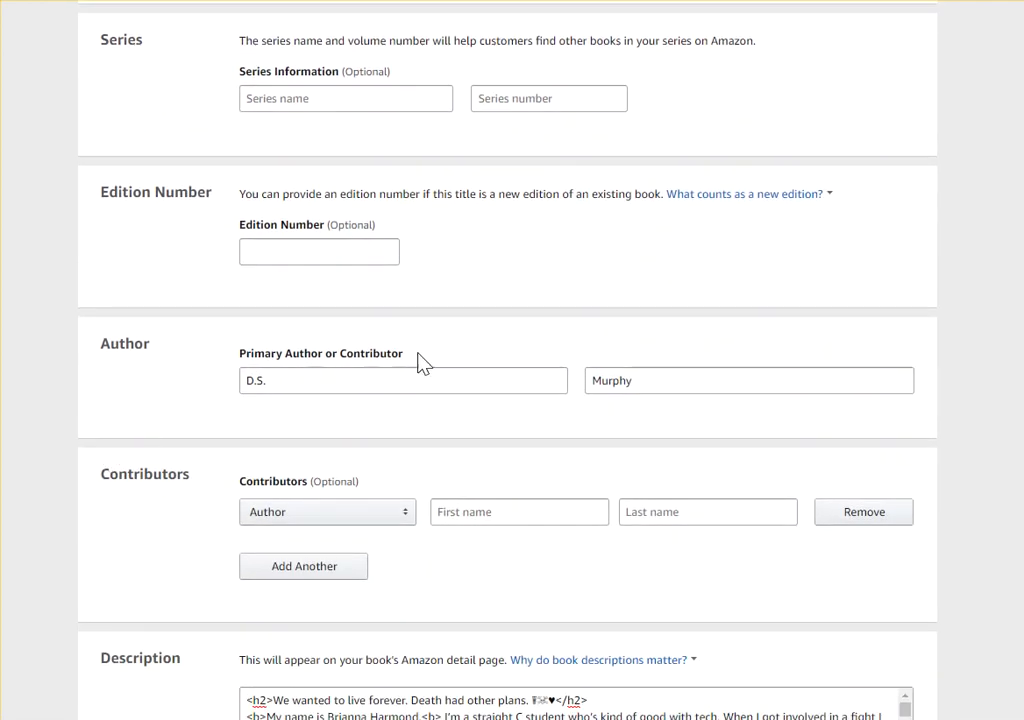
scroll(667, 393, down, 4)
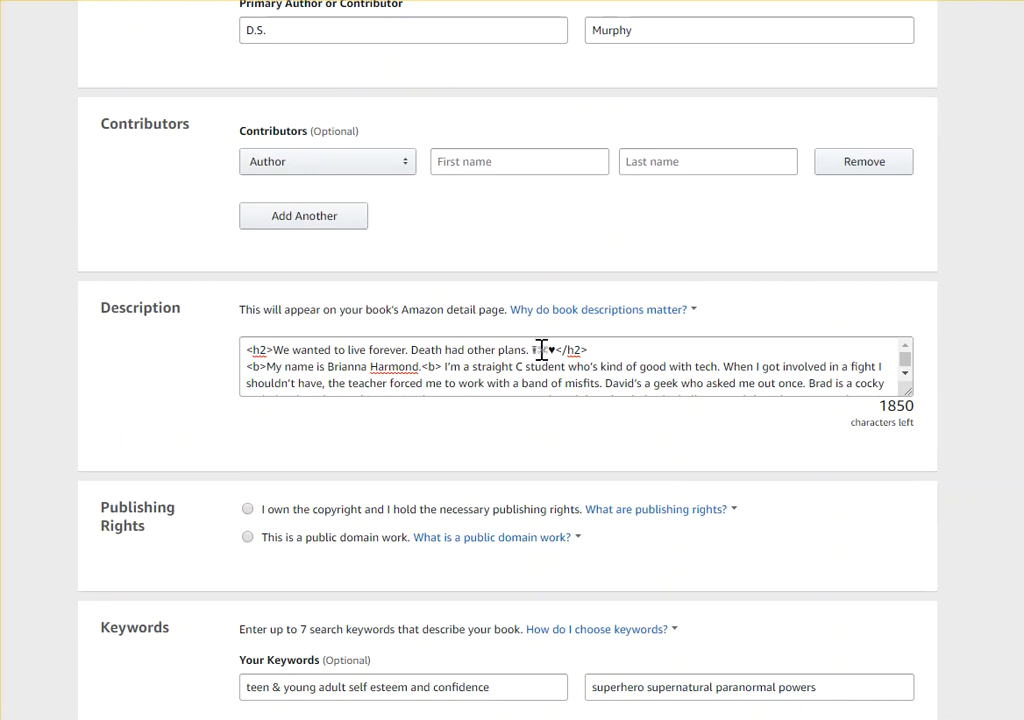
drag(913, 402, 910, 648)
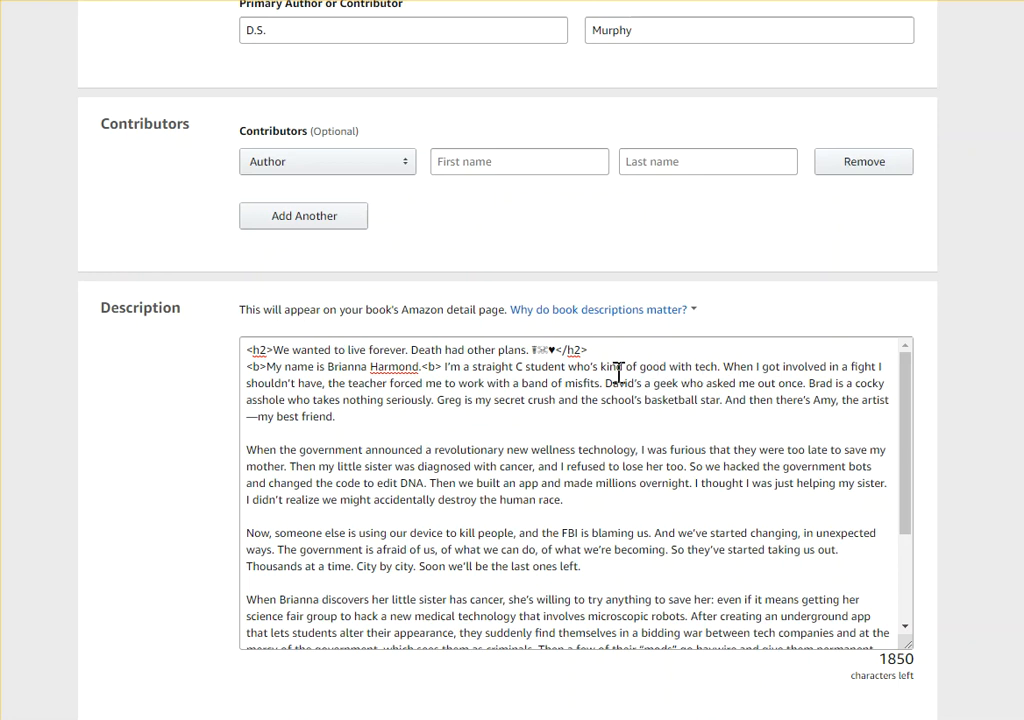
Declare that you own the copyright and hold the necessary publishing rights for the eBook
scroll(78, 248, down, 5)
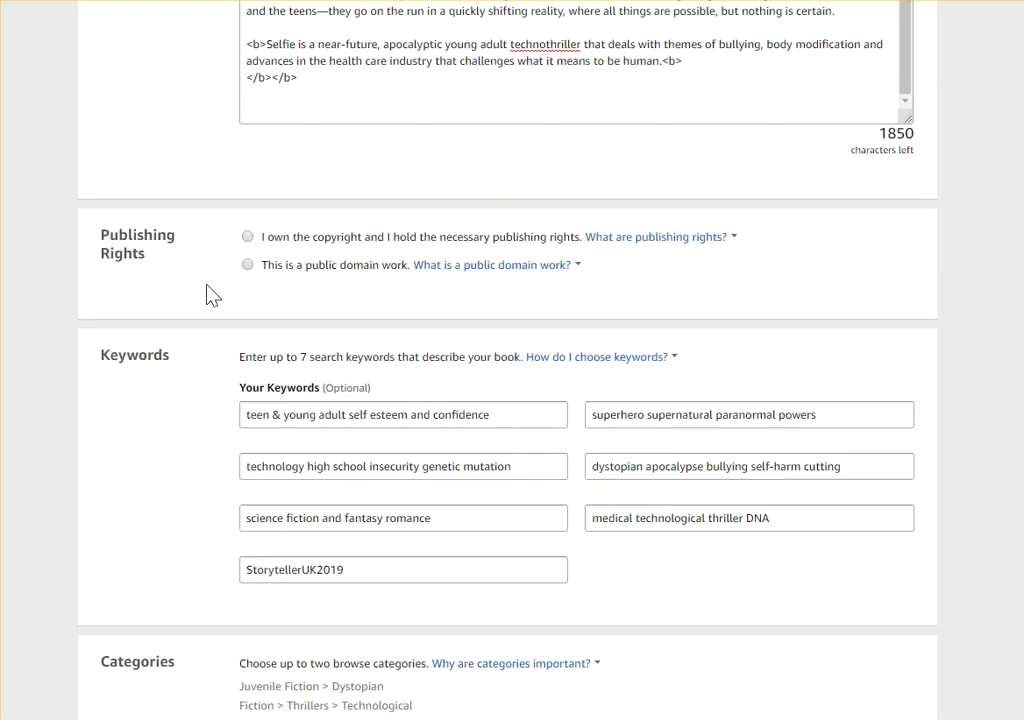
click(246, 237)
Examine the seven search keyword entries, including the genre phrases and the StorytellerUK2019 contest keyword
scroll(305, 289, down, 2)
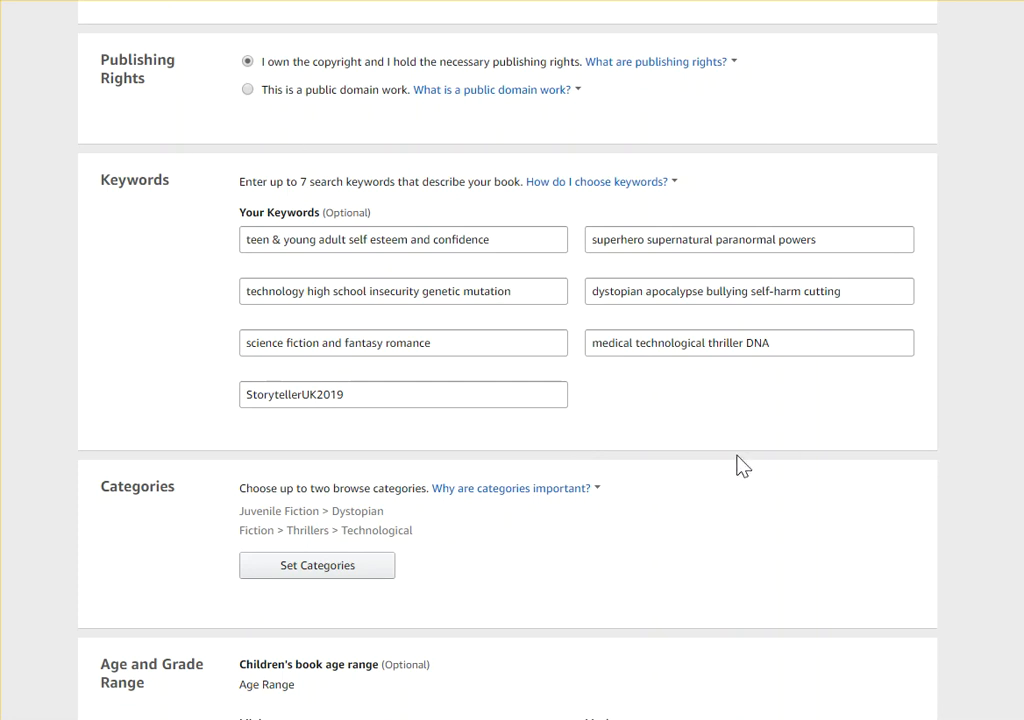
scroll(713, 485, up, 1)
scroll(740, 458, up, 20)
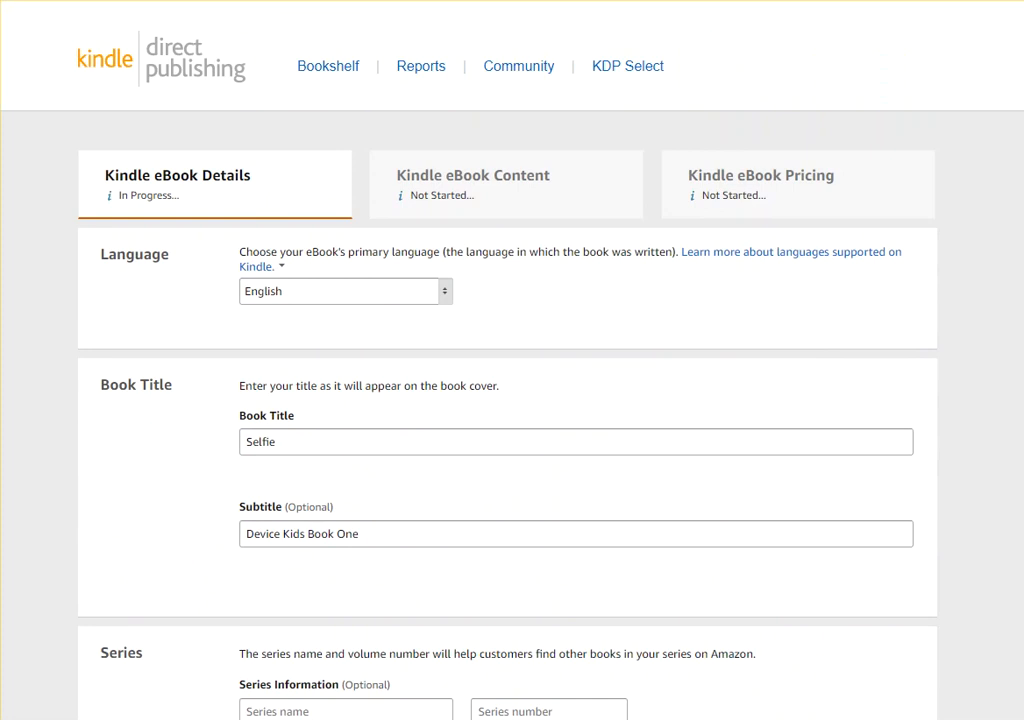
scroll(855, 187, down, 20)
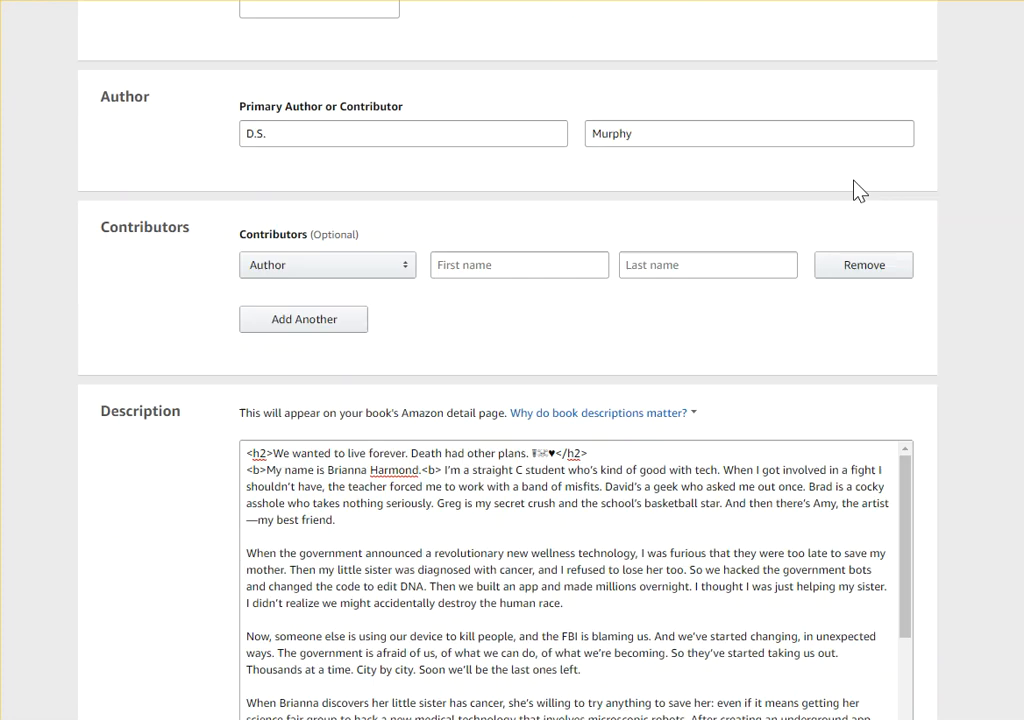
scroll(850, 192, up, 8)
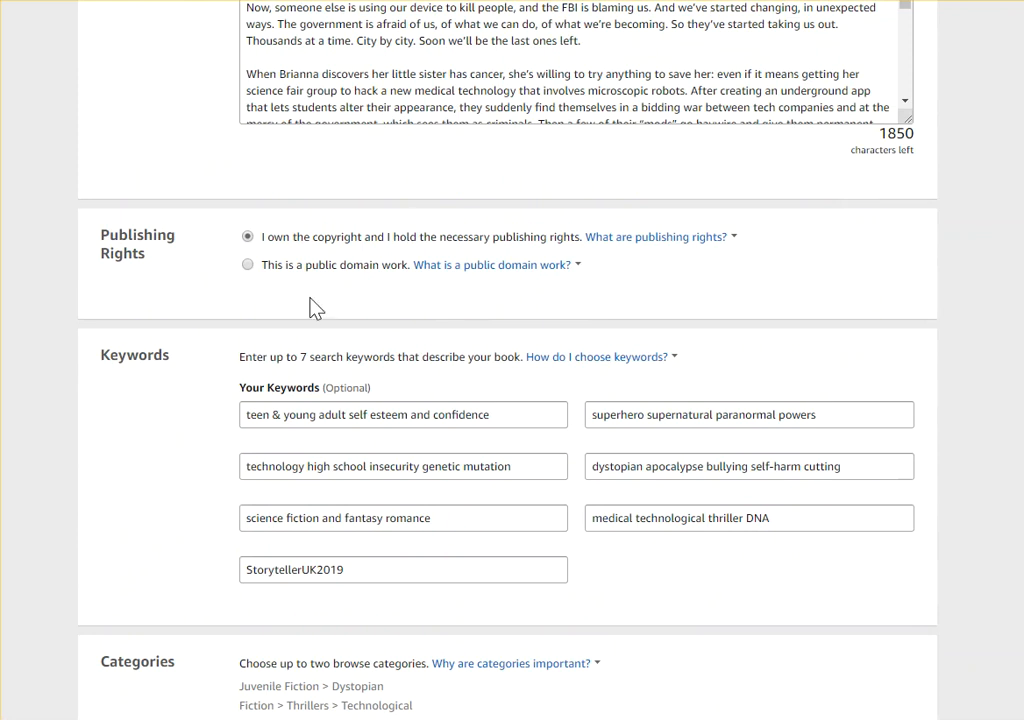
scroll(290, 300, down, 2)
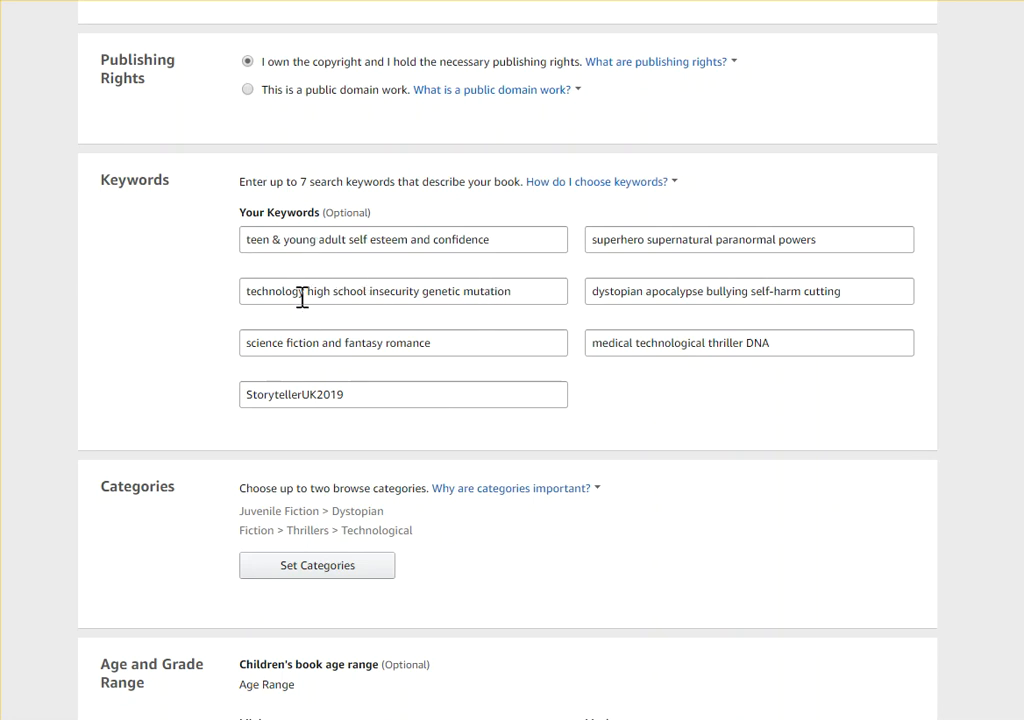
drag(523, 290, 424, 291)
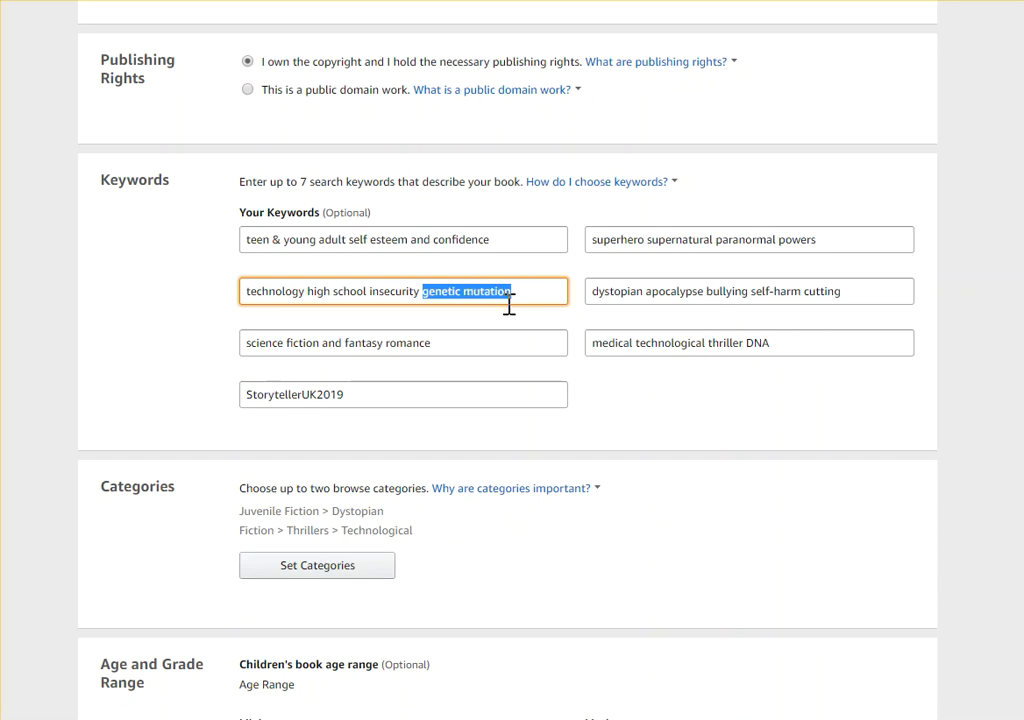
drag(702, 293, 594, 291)
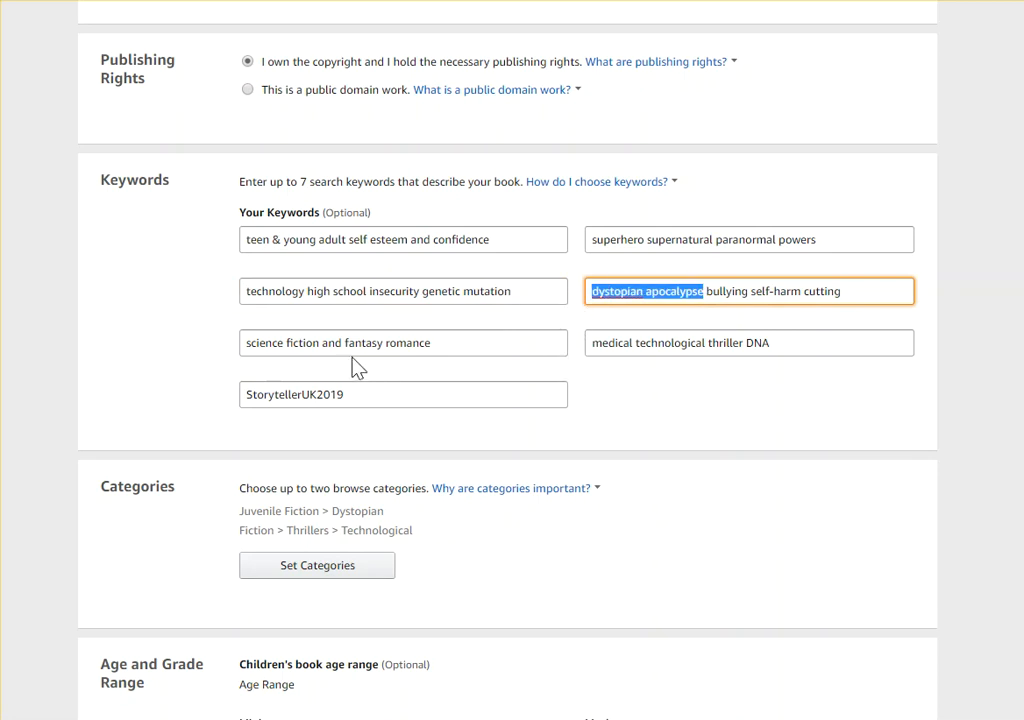
drag(345, 343, 503, 373)
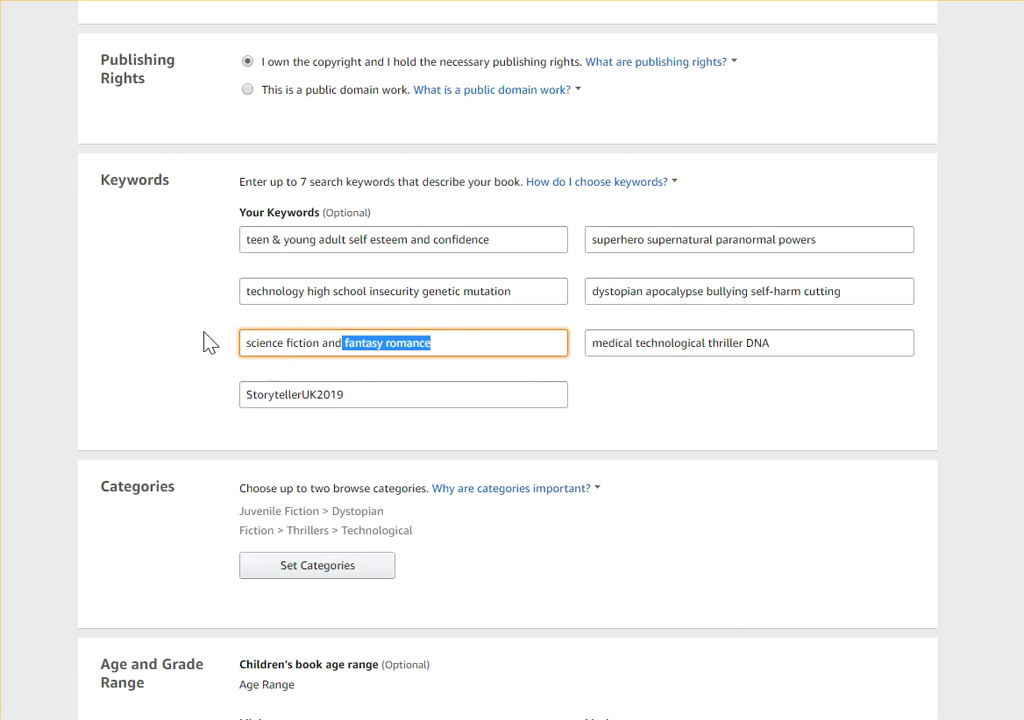
click(524, 377)
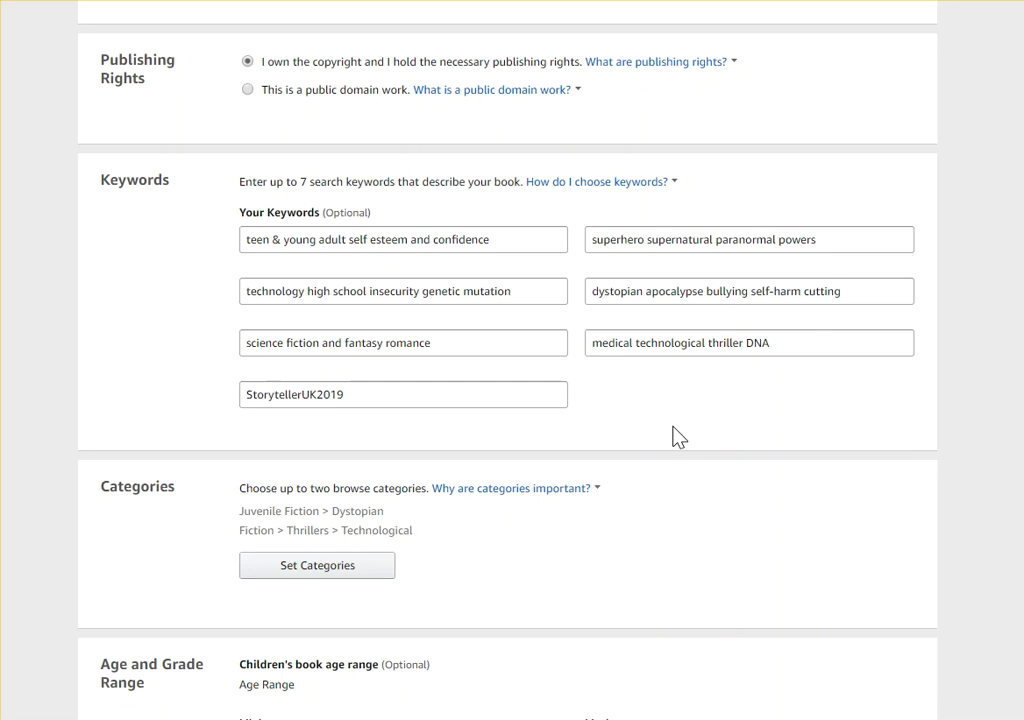
drag(418, 395, 178, 405)
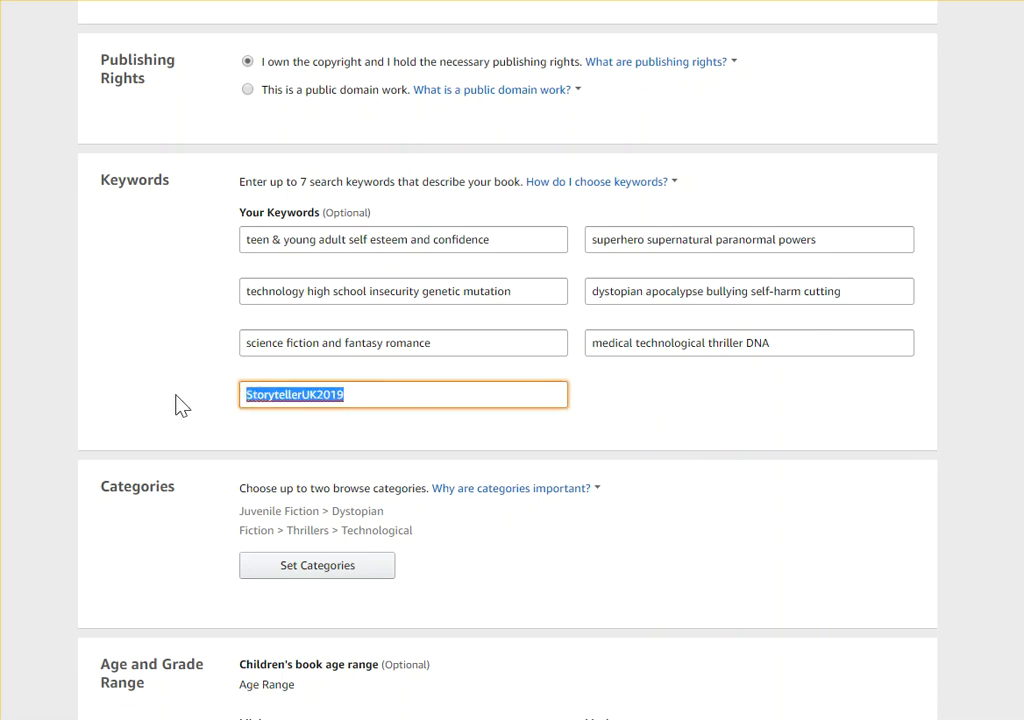
click(352, 388)
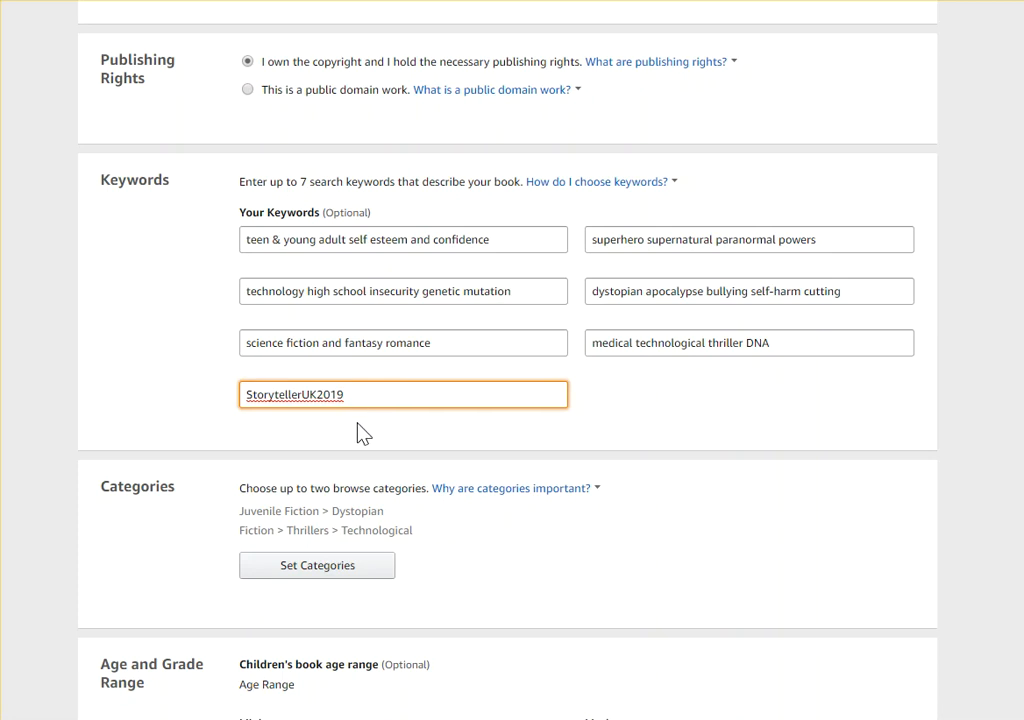
Examine the two chosen browse categories, Juvenile Fiction > Dystopian and Fiction > Thrillers > Technological
scroll(201, 427, down, 3)
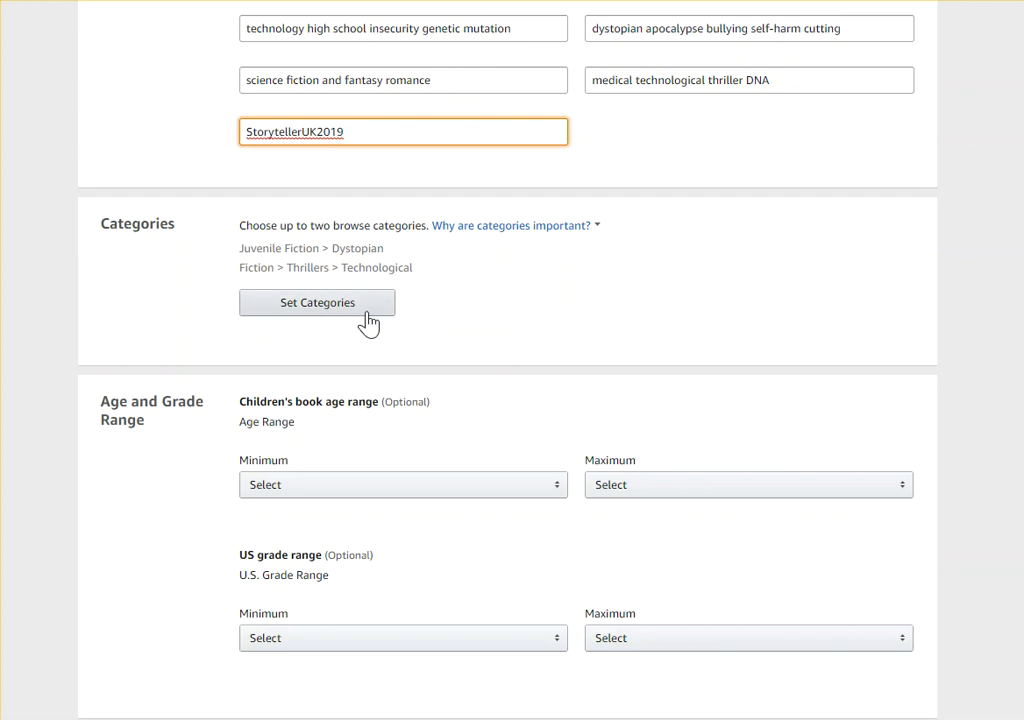
click(498, 228)
click(381, 224)
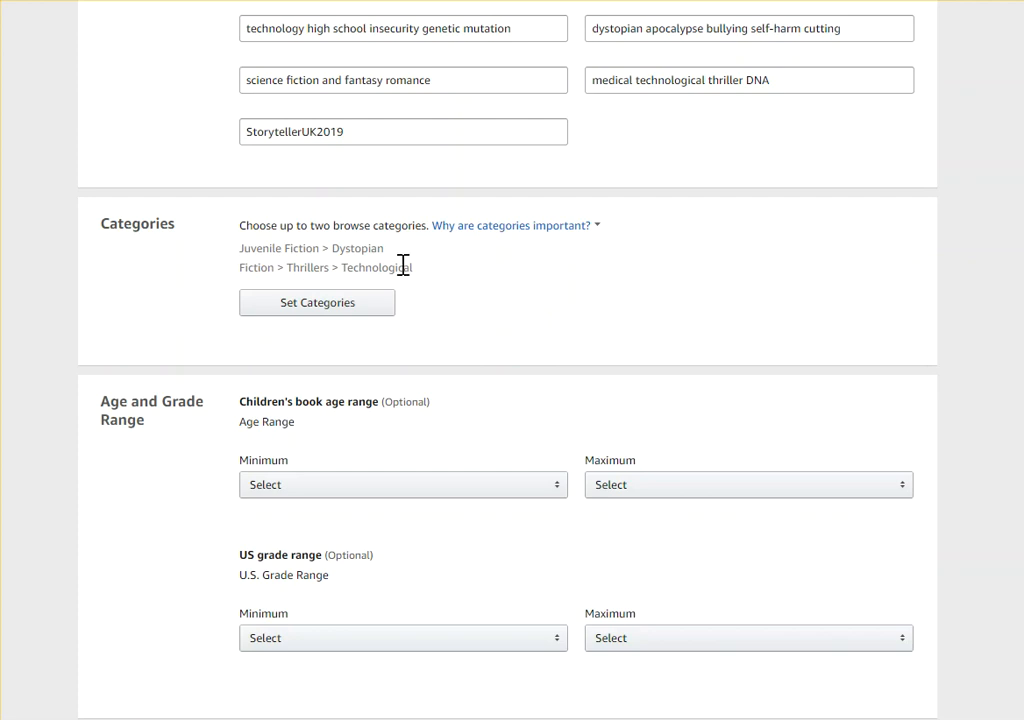
drag(240, 251, 325, 253)
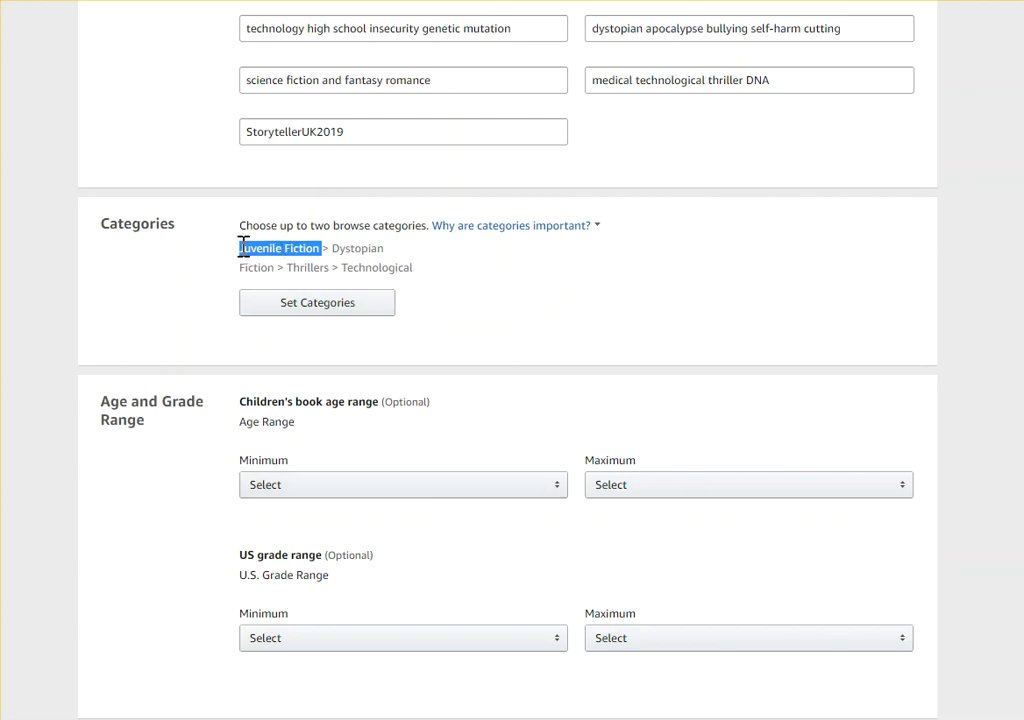
View the minimum age choices for the children's book age range without selecting one
click(540, 492)
scroll(540, 492, down, 1)
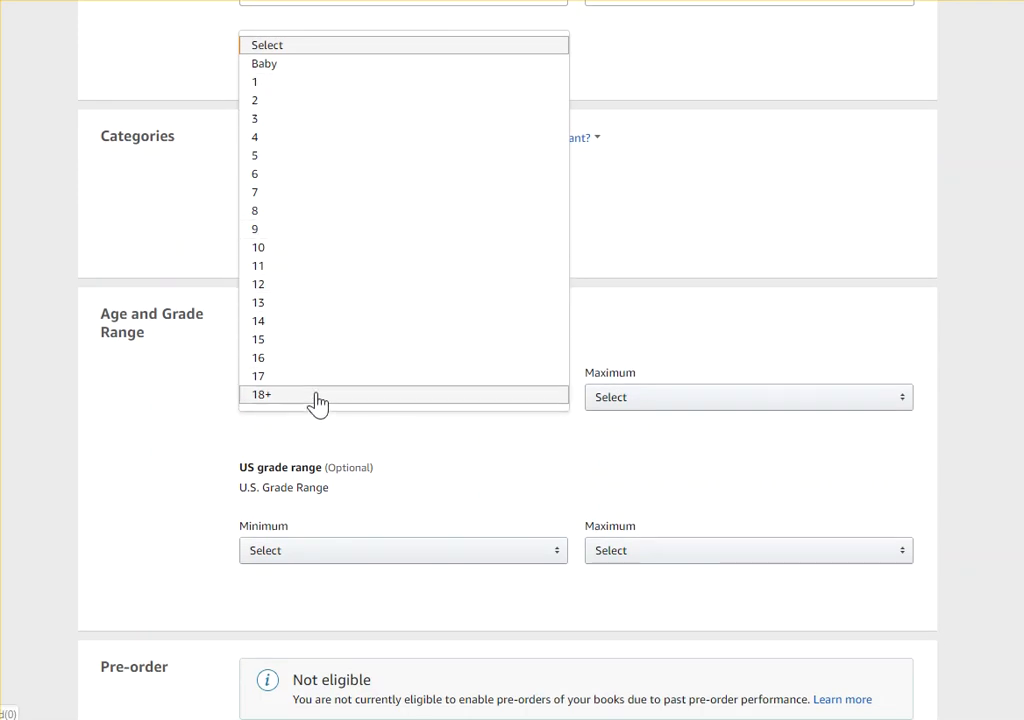
click(448, 444)
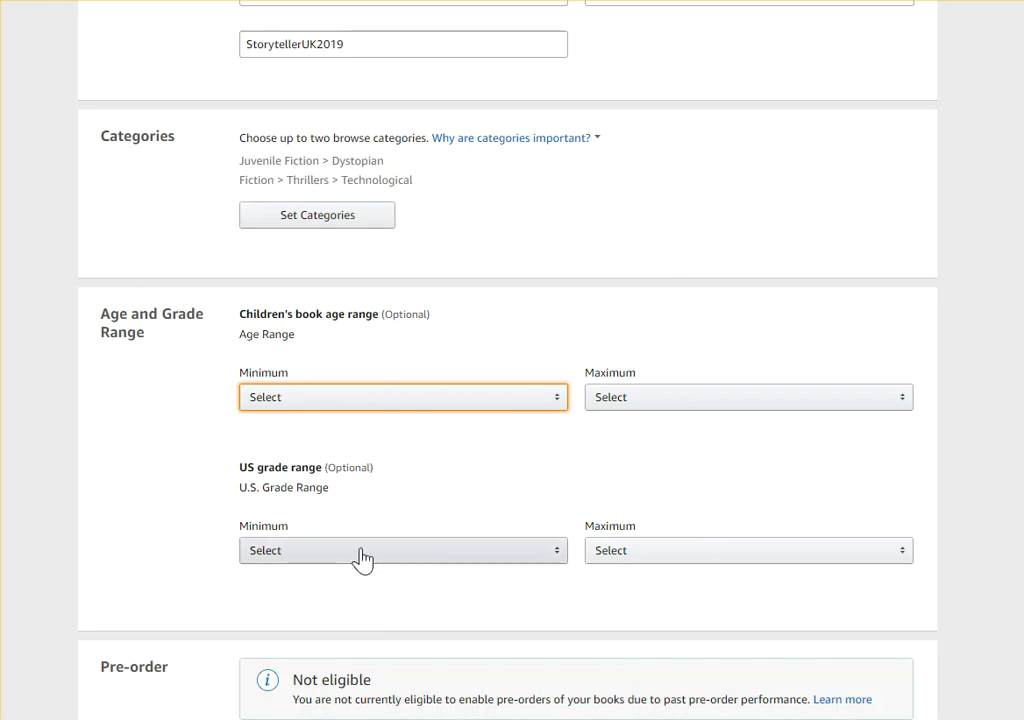
Save the eBook details and continue to the content stage
scroll(512, 325, down, 3)
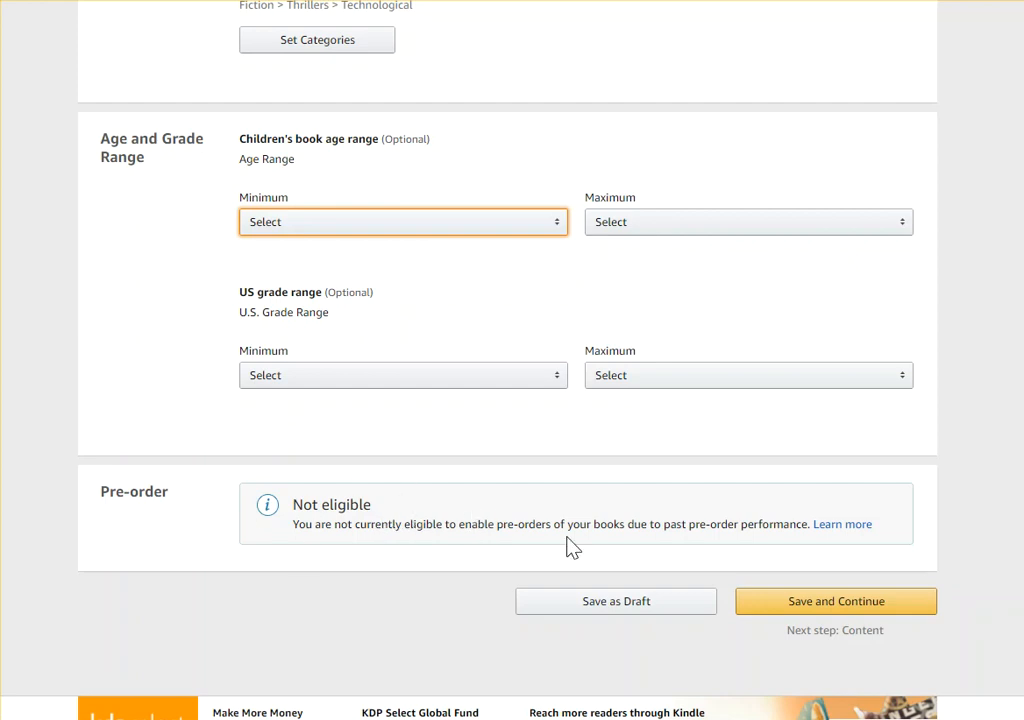
click(826, 605)
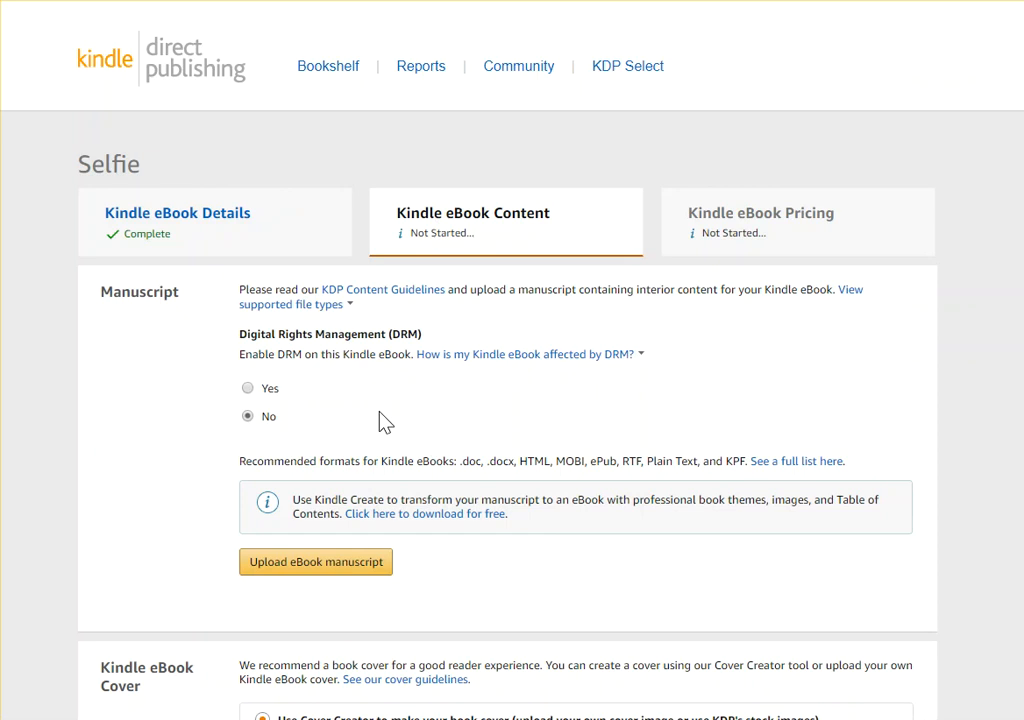
Review the DRM setting, manuscript upload and cover options for the eBook's content
scroll(297, 457, down, 4)
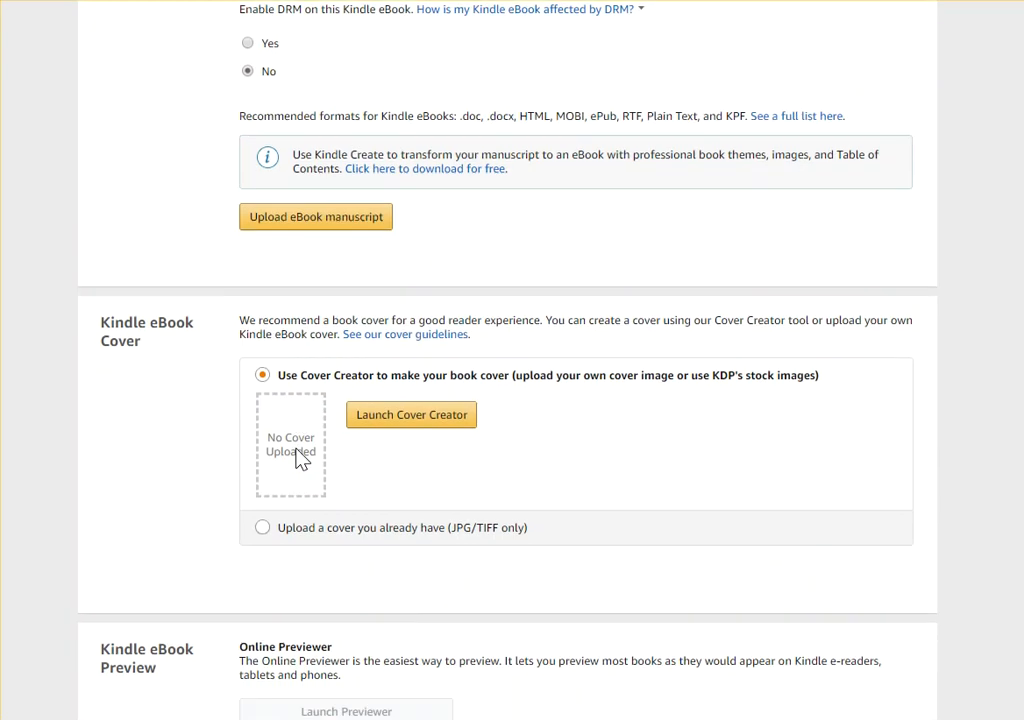
scroll(293, 469, up, 3)
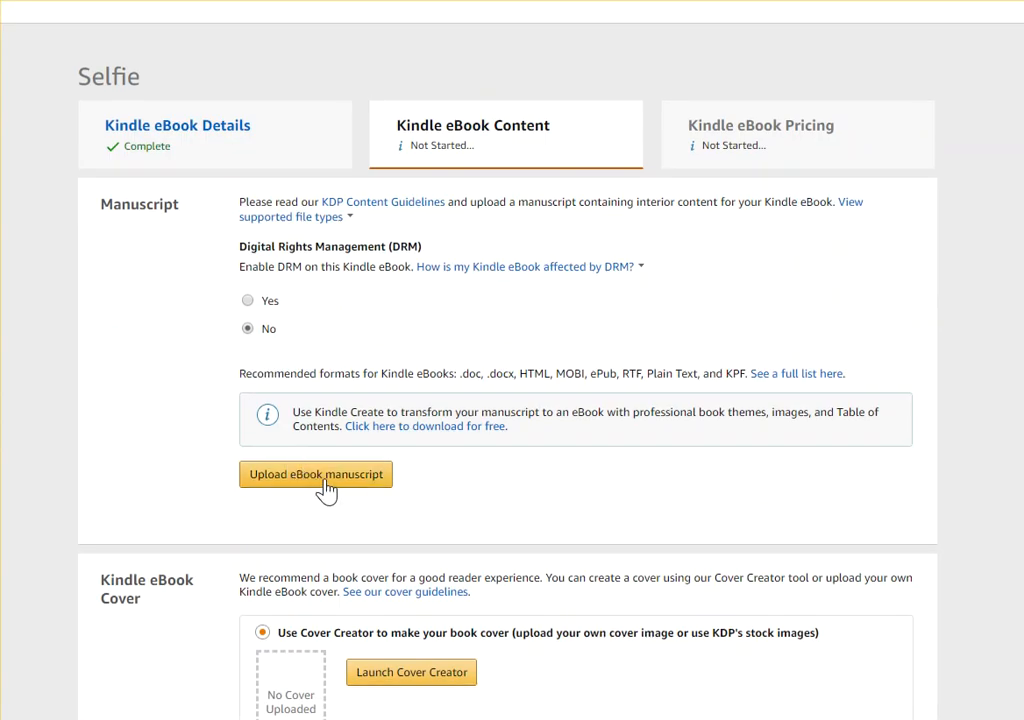
scroll(327, 487, down, 3)
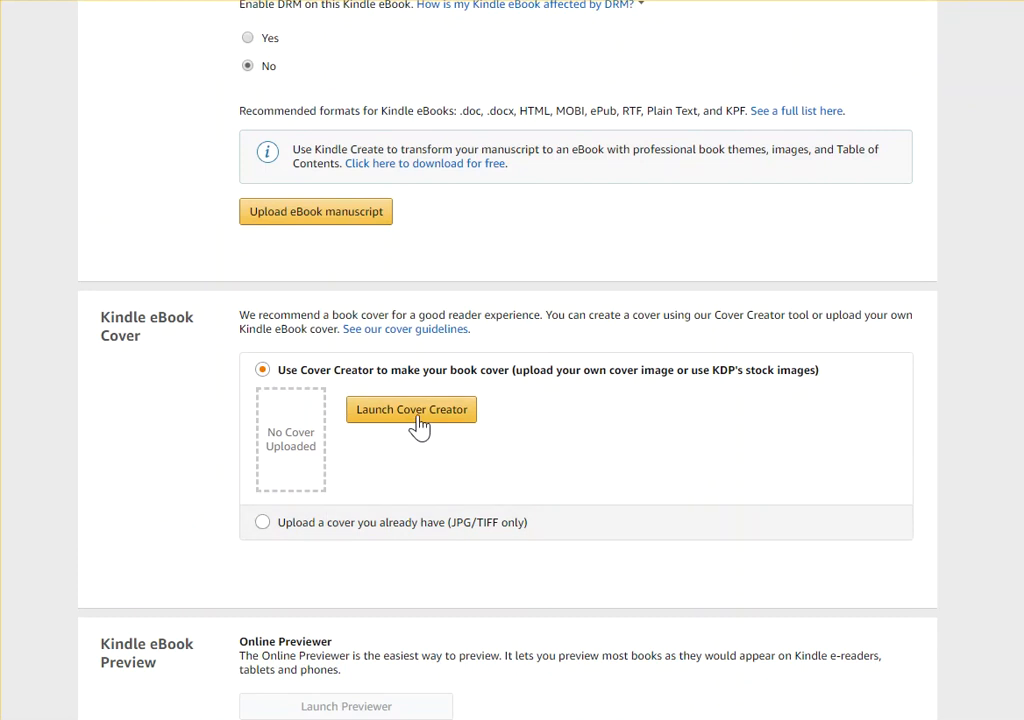
scroll(434, 336, up, 2)
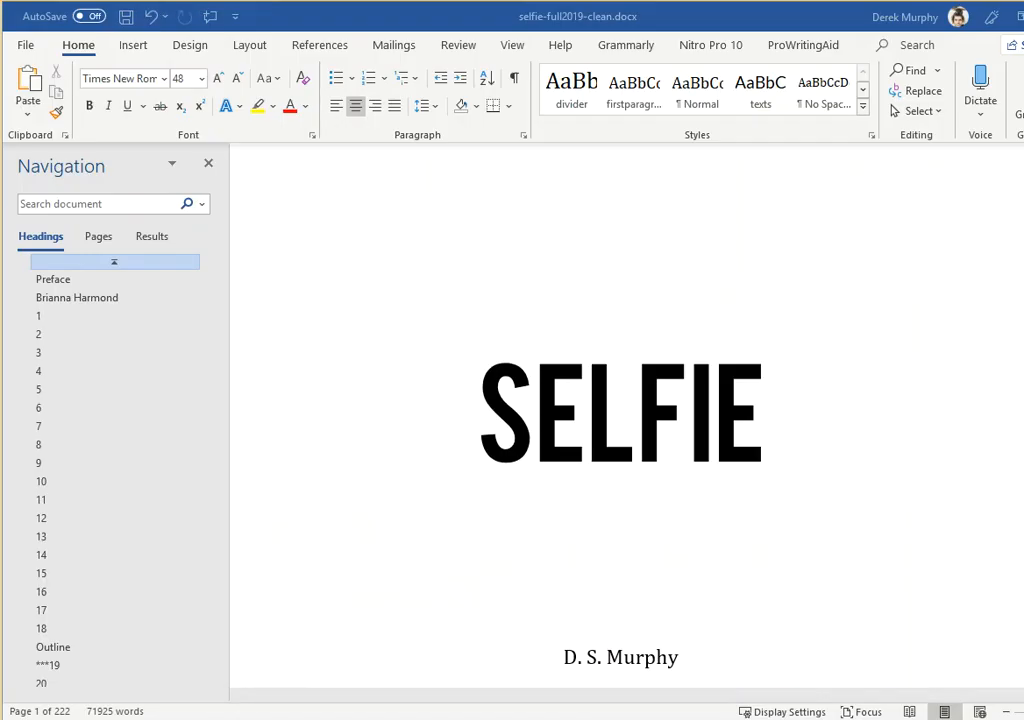
Switch to Word and examine the manuscript's title and author line formatting, plus the opening of chapter 1
click(512, 385)
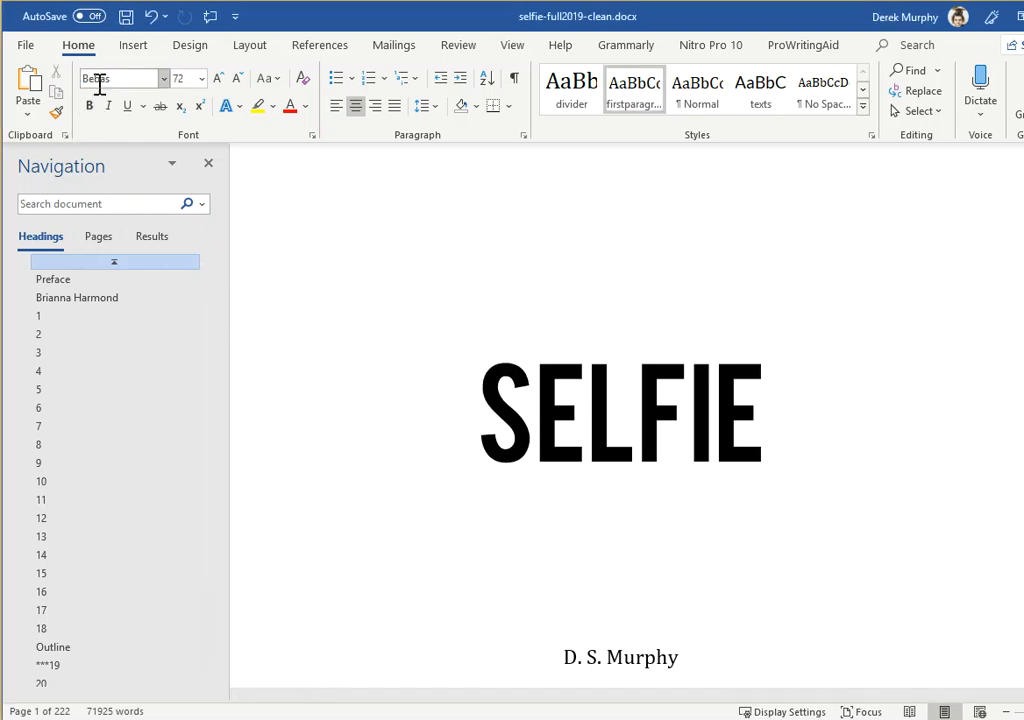
drag(780, 405, 495, 450)
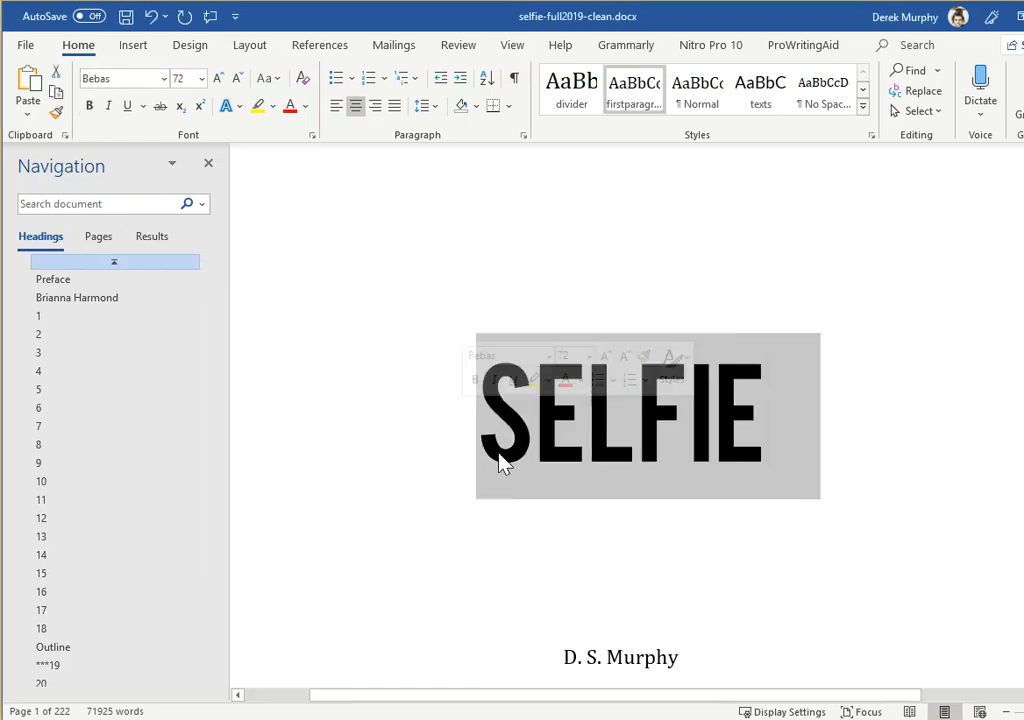
scroll(551, 521, down, 2)
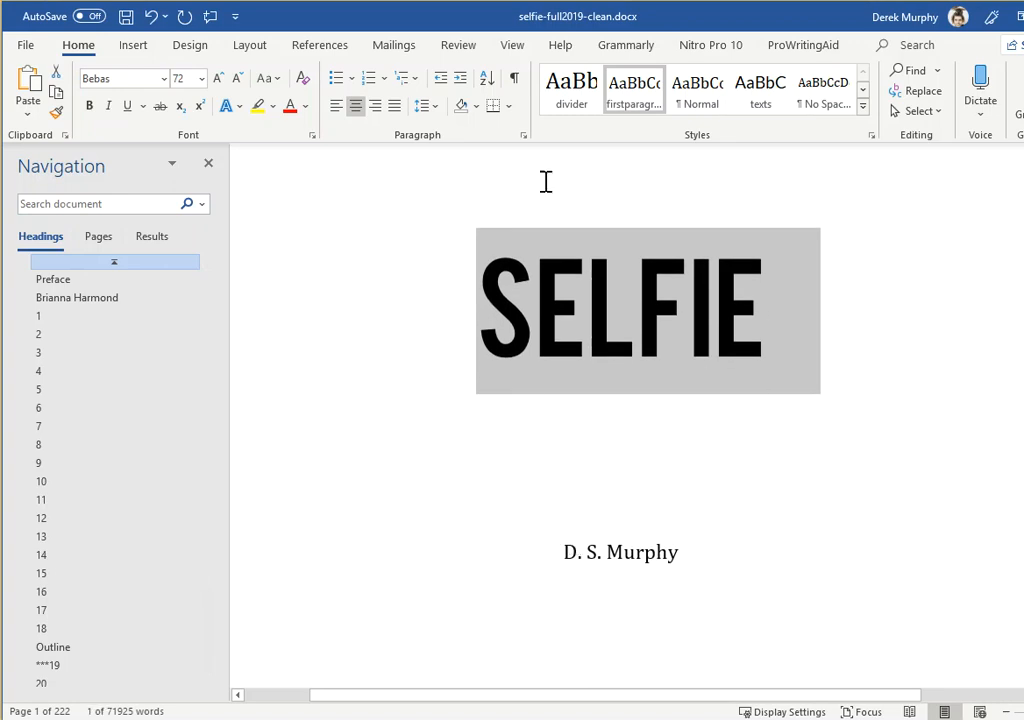
click(545, 363)
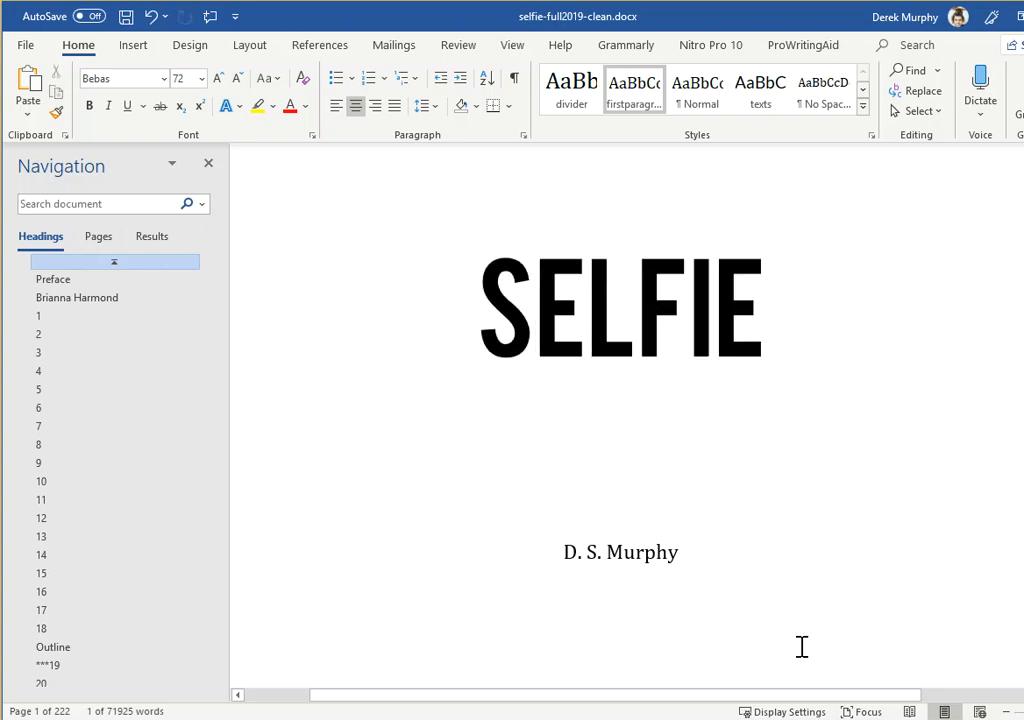
click(665, 574)
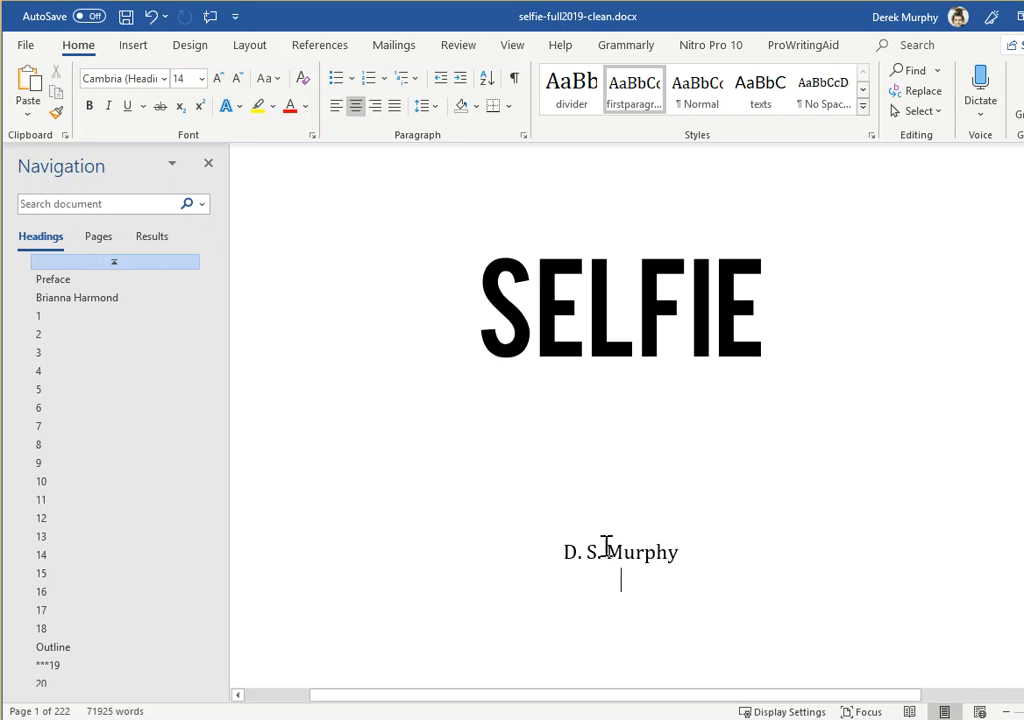
click(58, 320)
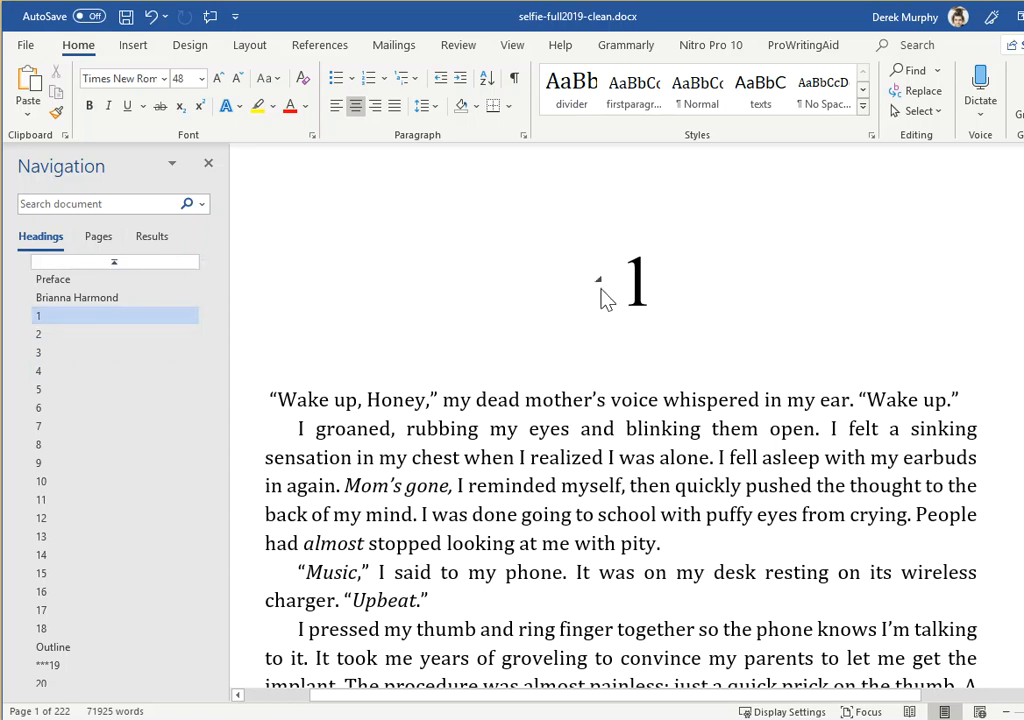
Check which paragraph style the chapter 1 heading uses in the style gallery
drag(536, 270, 529, 270)
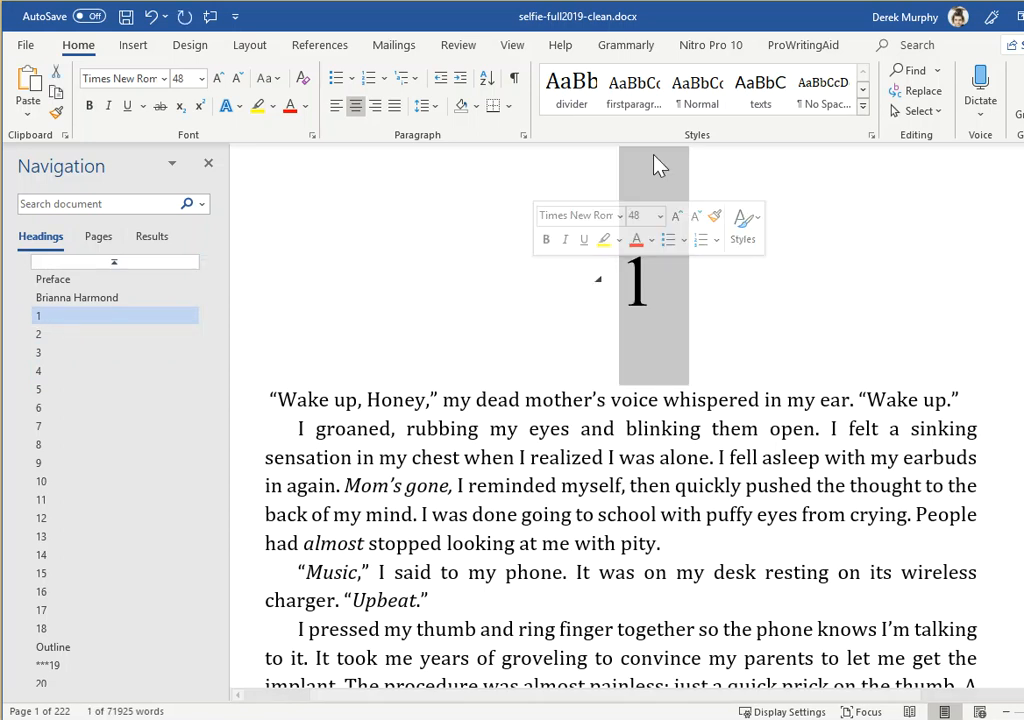
click(864, 110)
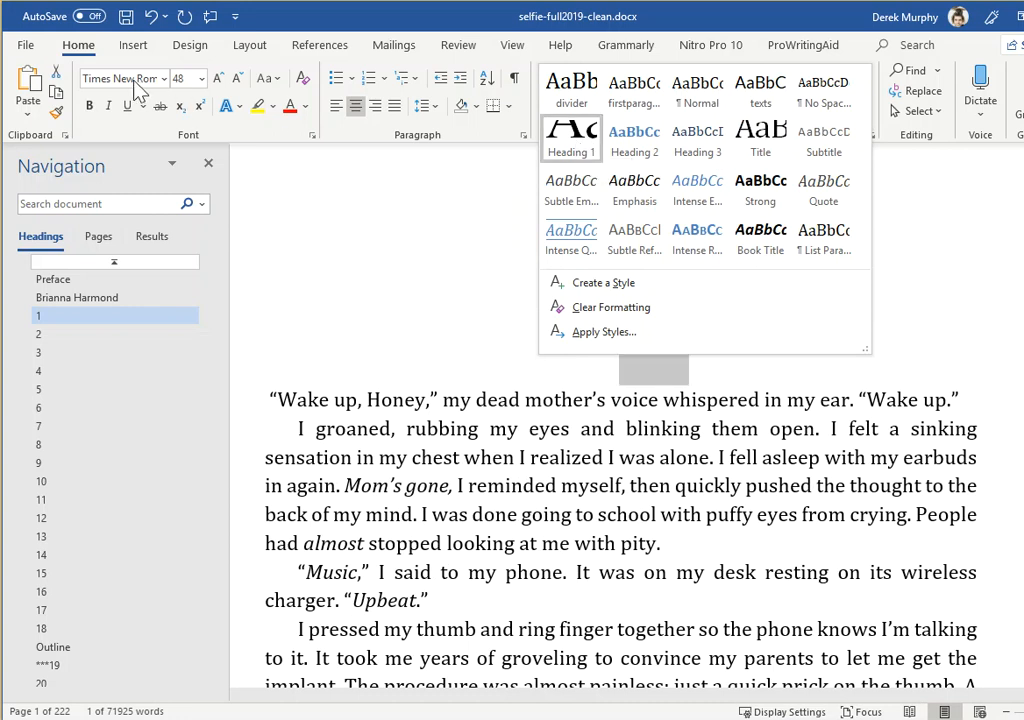
click(420, 30)
click(668, 282)
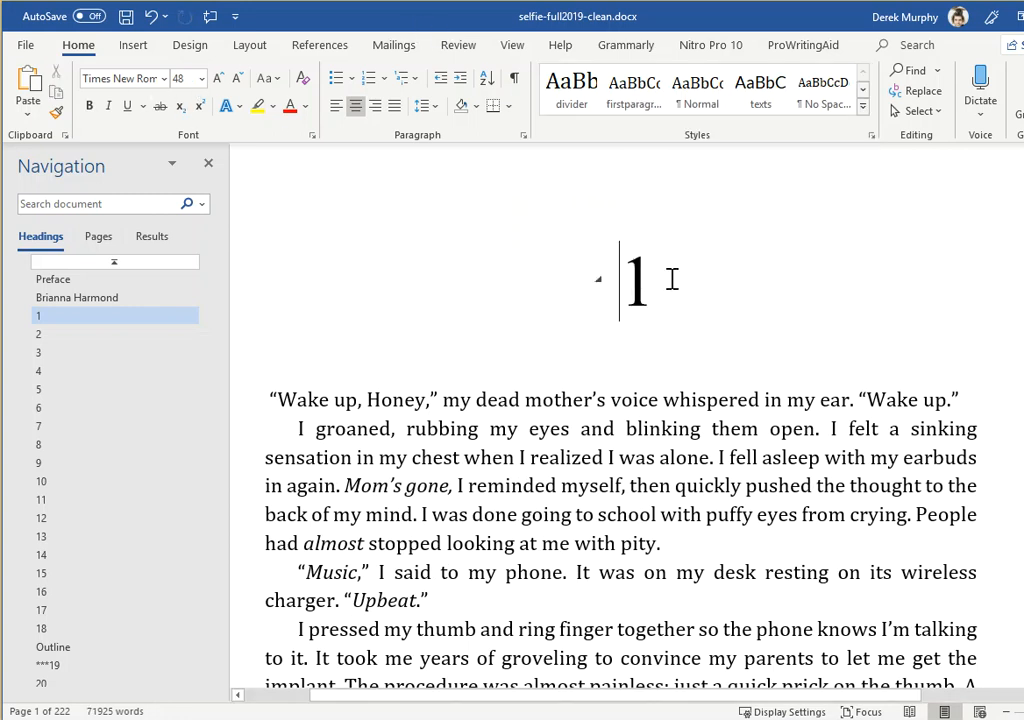
Preview the Heading 1 style on the paragraph beginning "I groaned" without applying it
drag(667, 285, 599, 268)
click(441, 428)
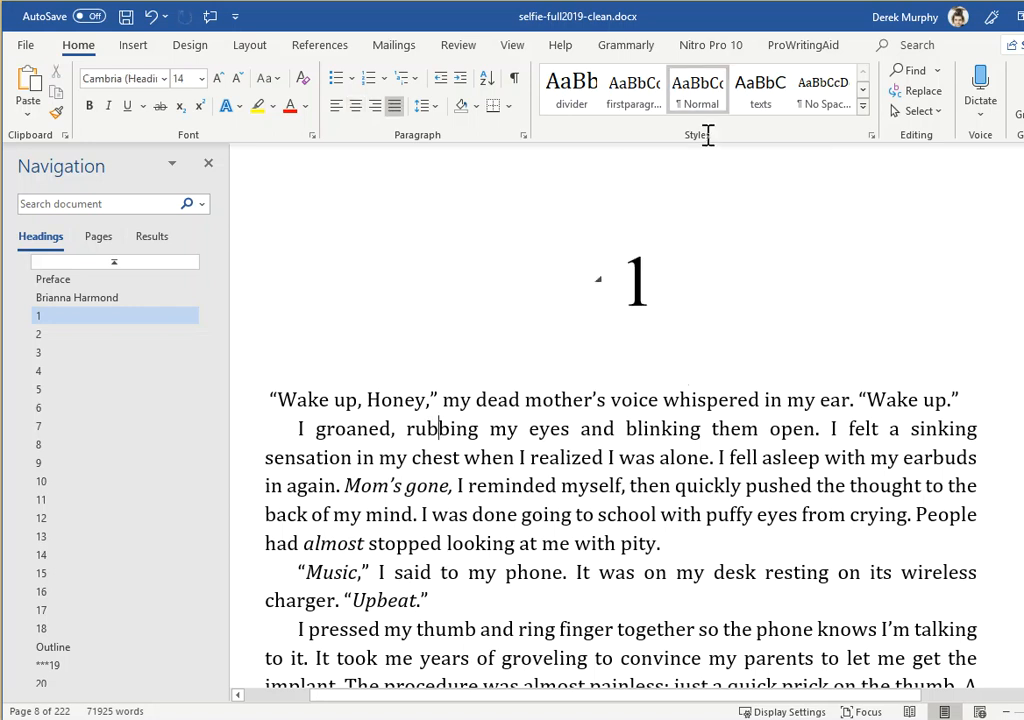
click(862, 119)
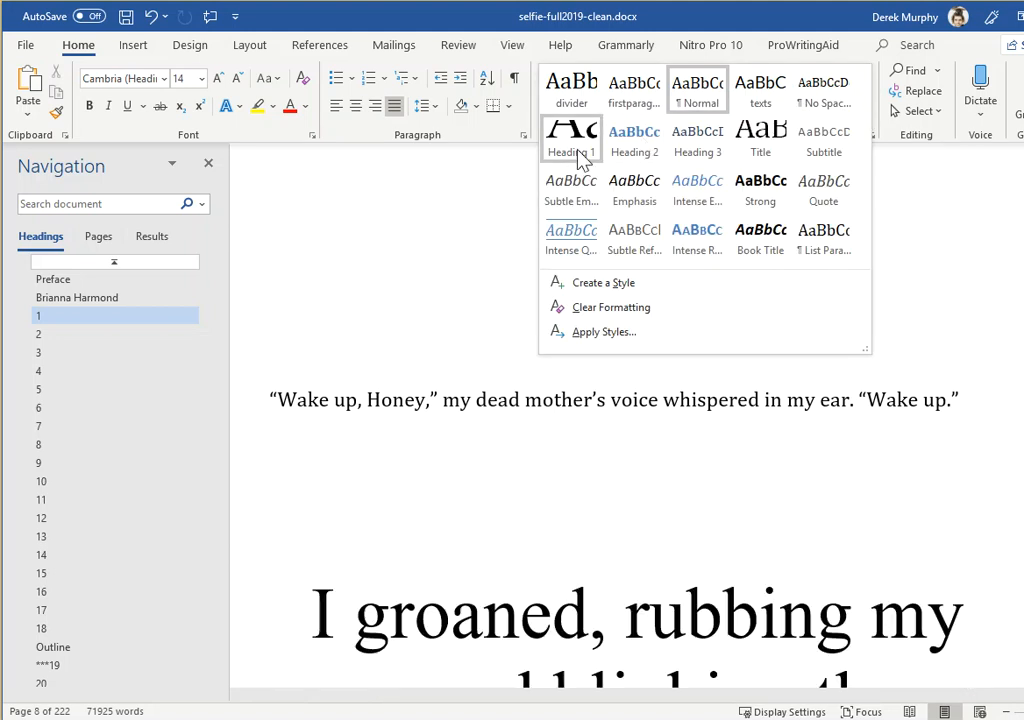
key(Escape)
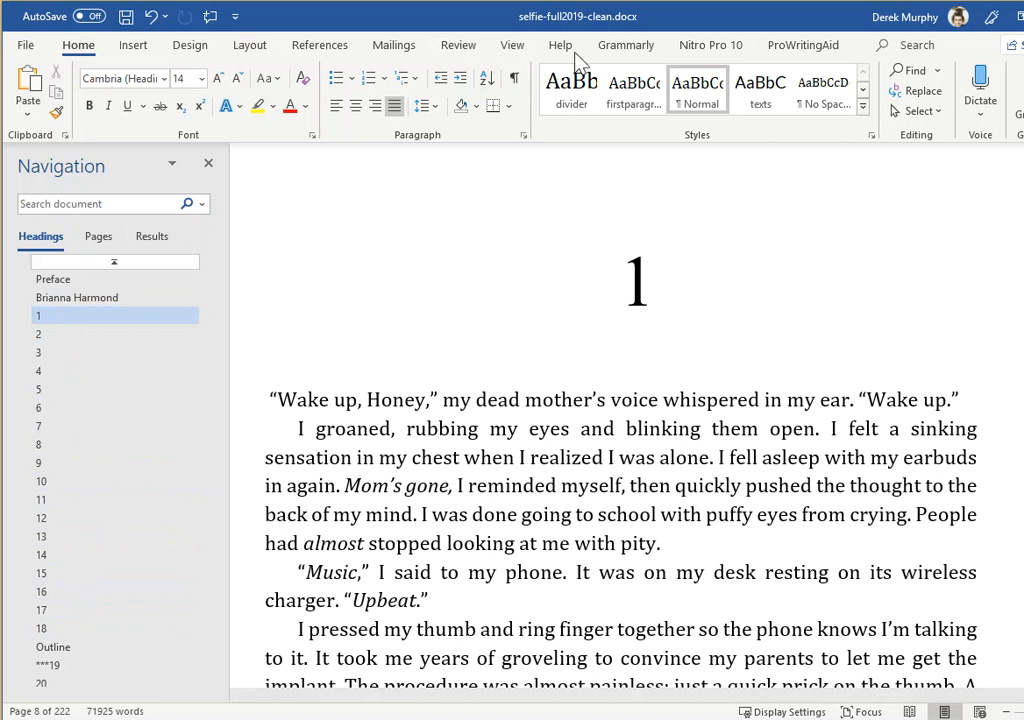
Go to the manuscript's Outline section and examine its heading and numbered plot notes
click(512, 45)
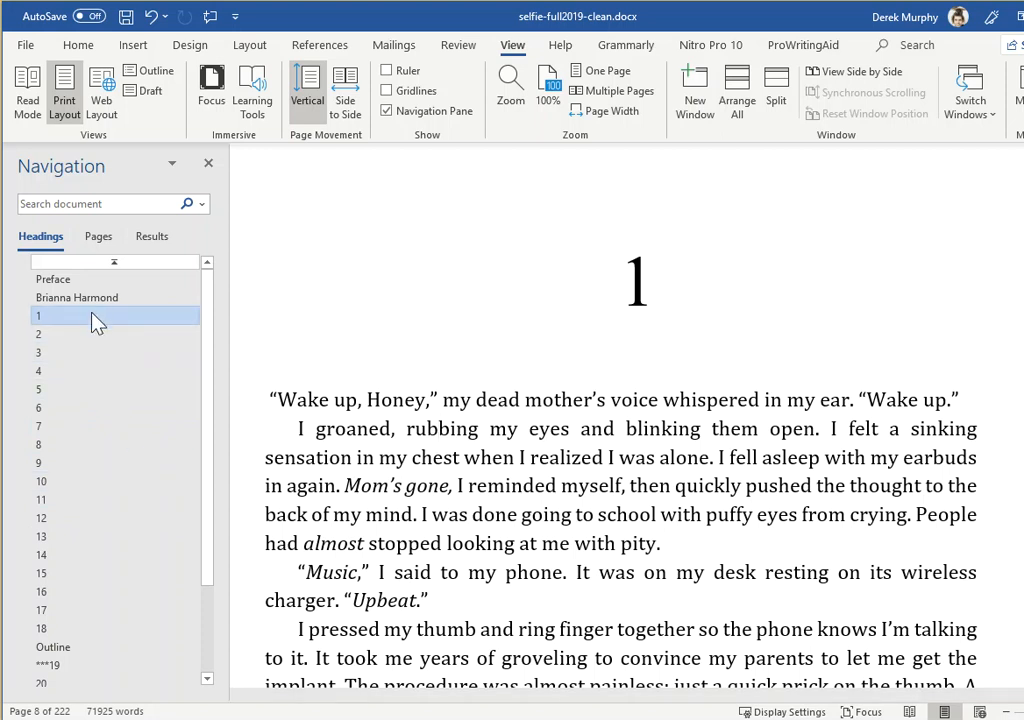
click(63, 648)
scroll(400, 530, down, 4)
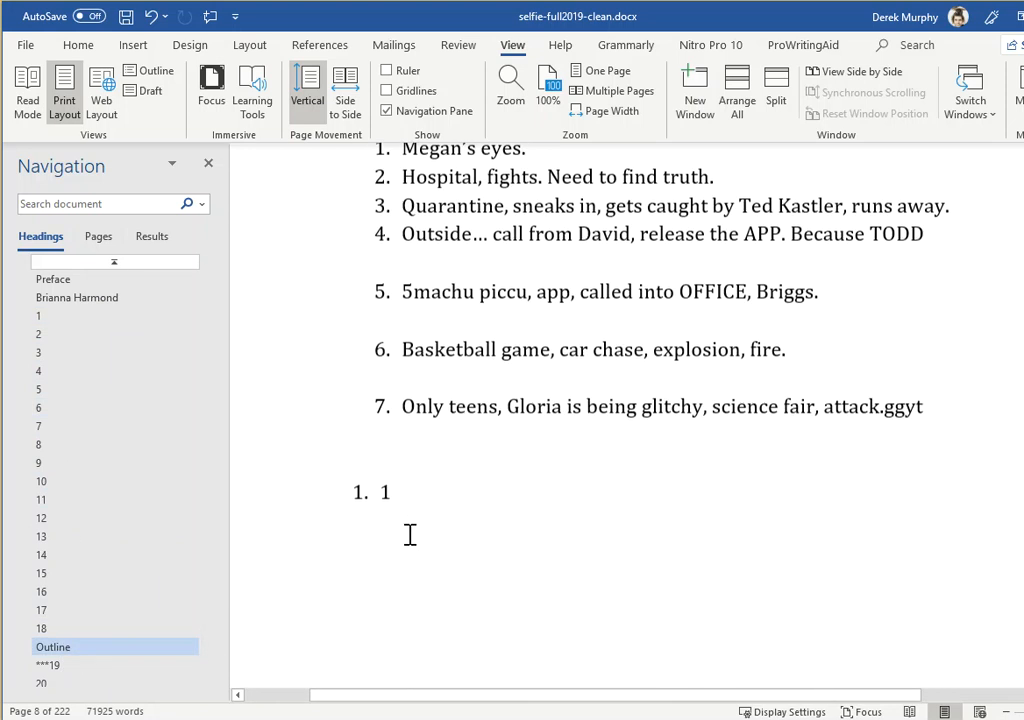
scroll(410, 535, up, 2)
scroll(540, 473, up, 3)
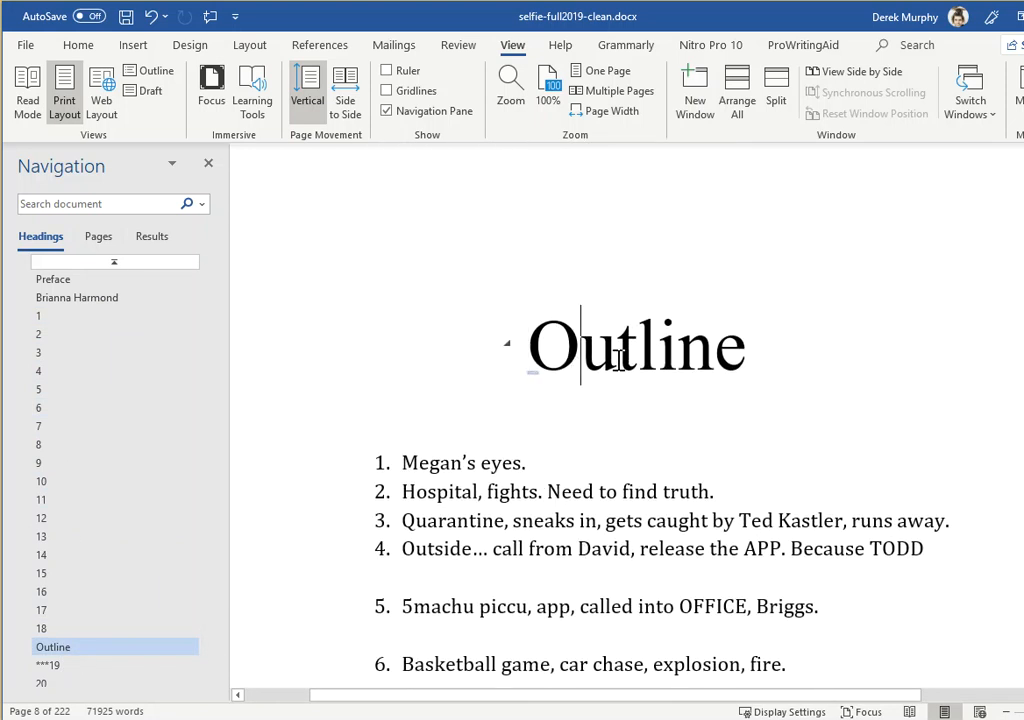
drag(745, 347, 453, 350)
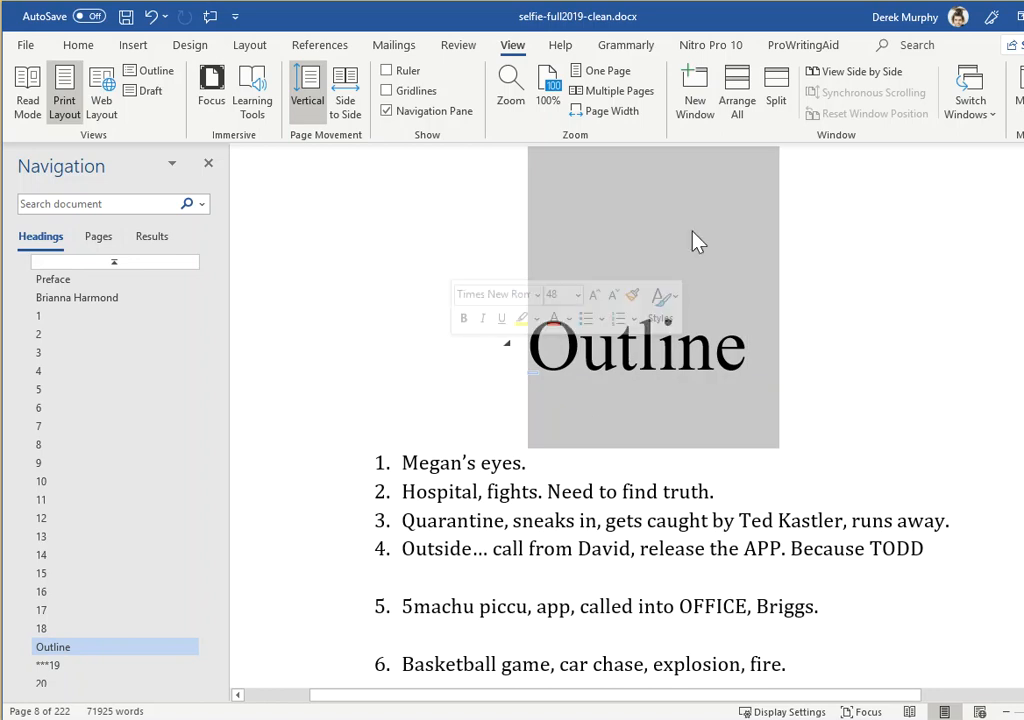
scroll(557, 251, up, 3)
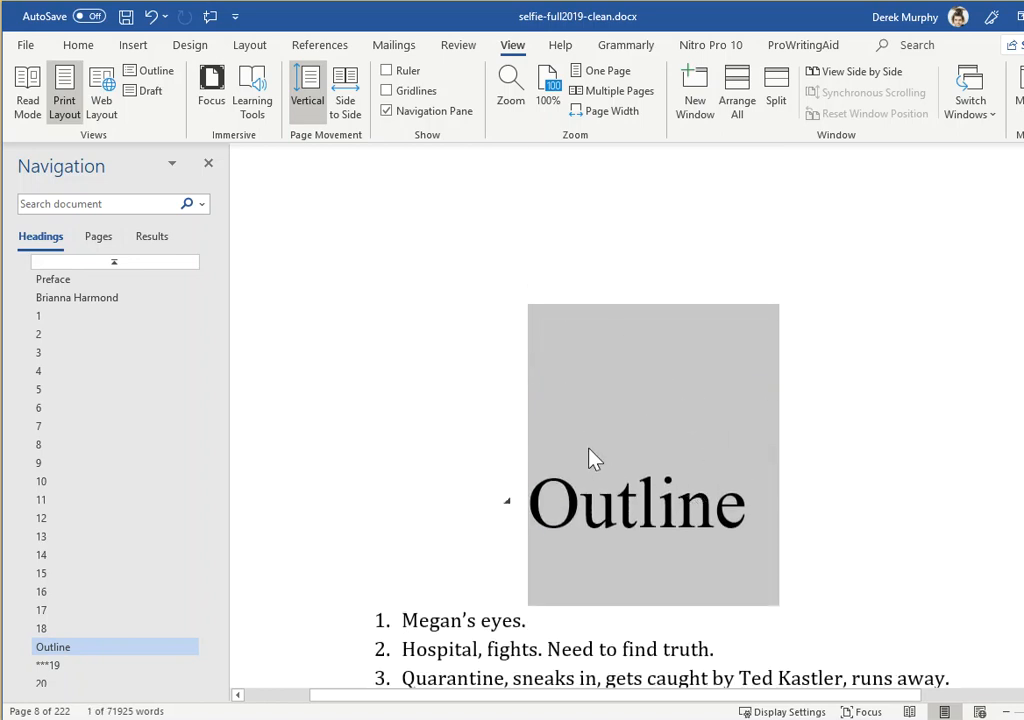
scroll(585, 456, up, 2)
scroll(630, 580, down, 1)
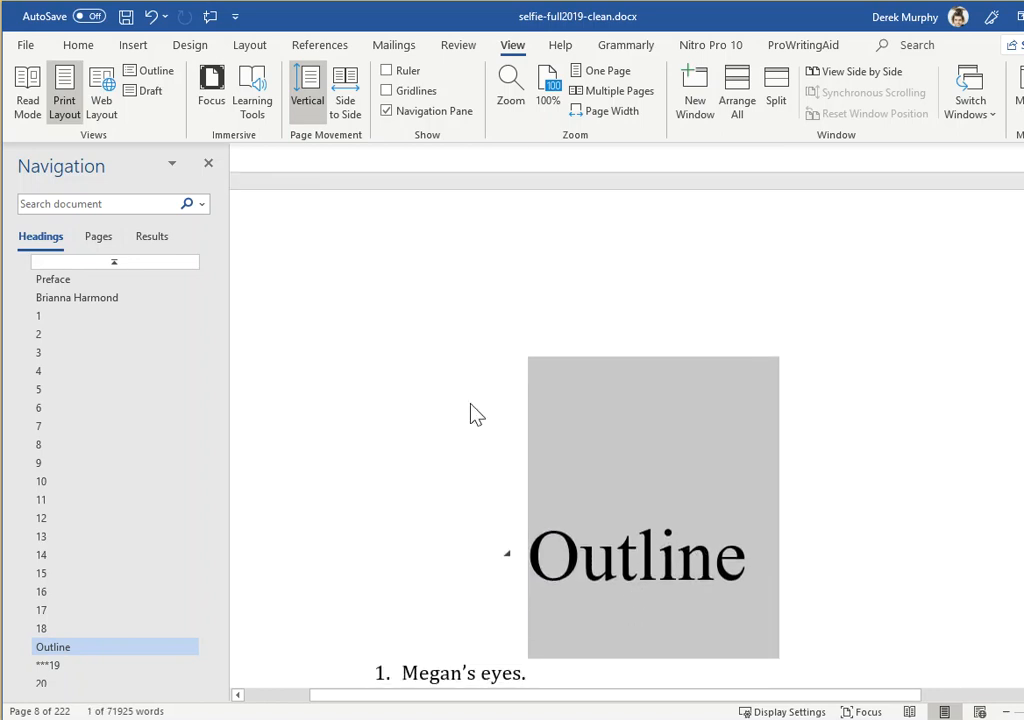
click(580, 599)
click(68, 652)
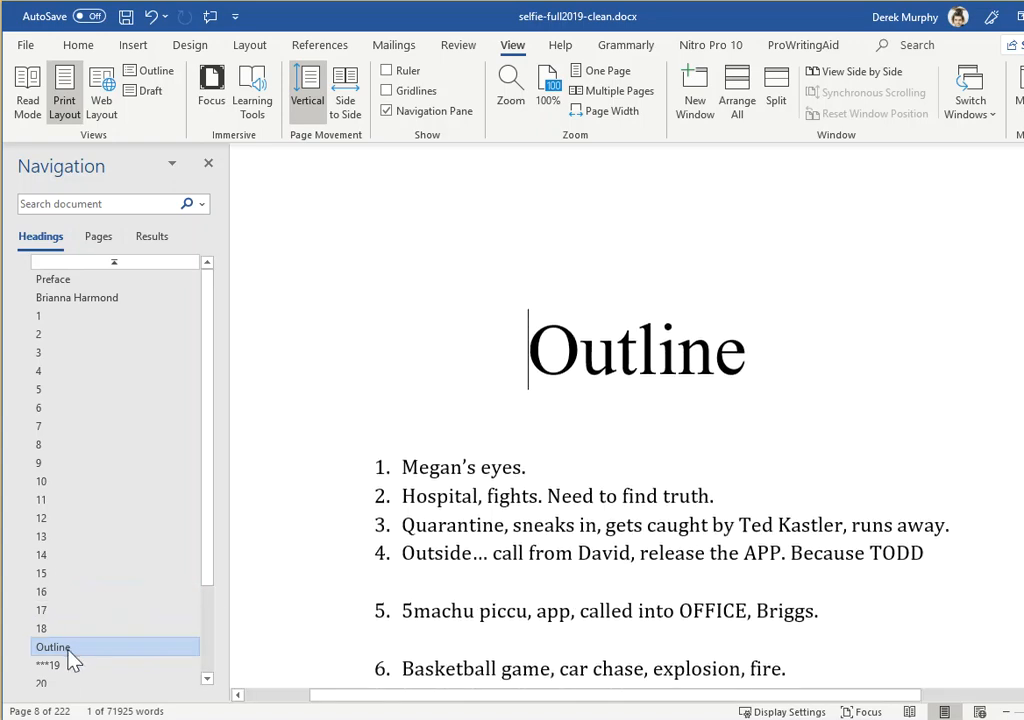
Go to chapter ***19 and examine the asterisks in its title and the remaining headings through "Sales copy"
click(58, 667)
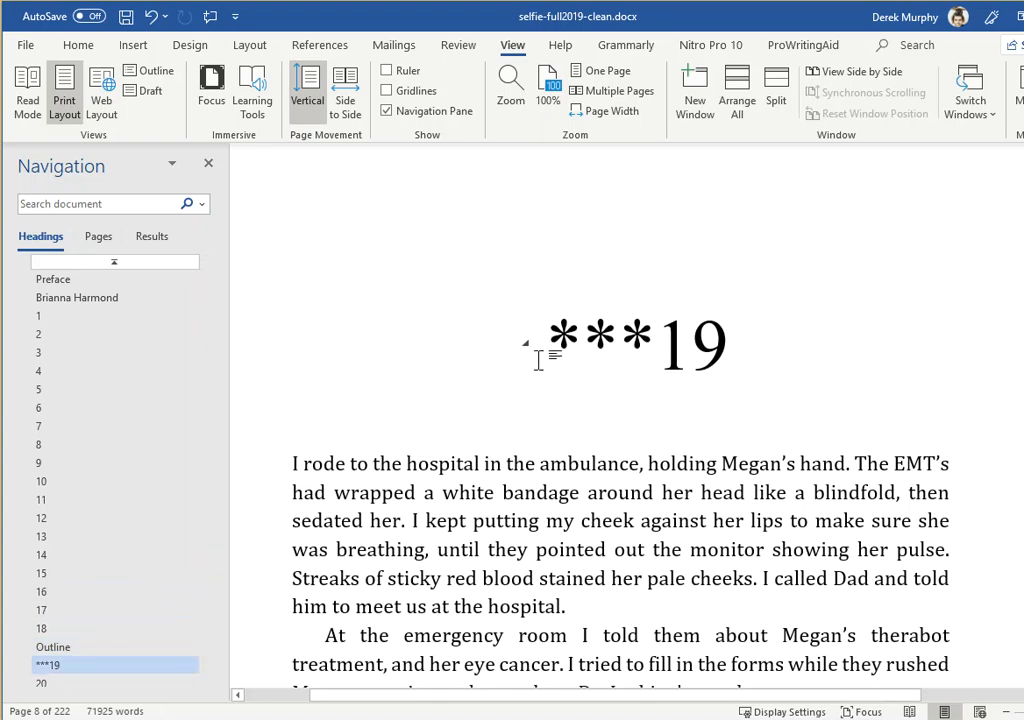
drag(546, 340, 656, 334)
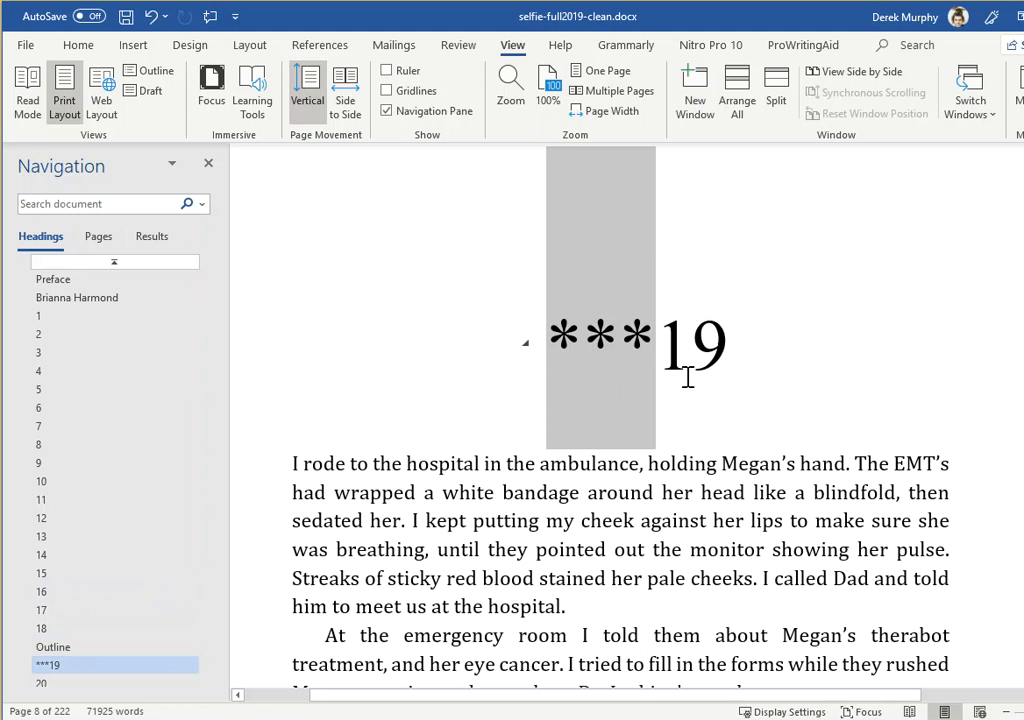
scroll(122, 540, down, 2)
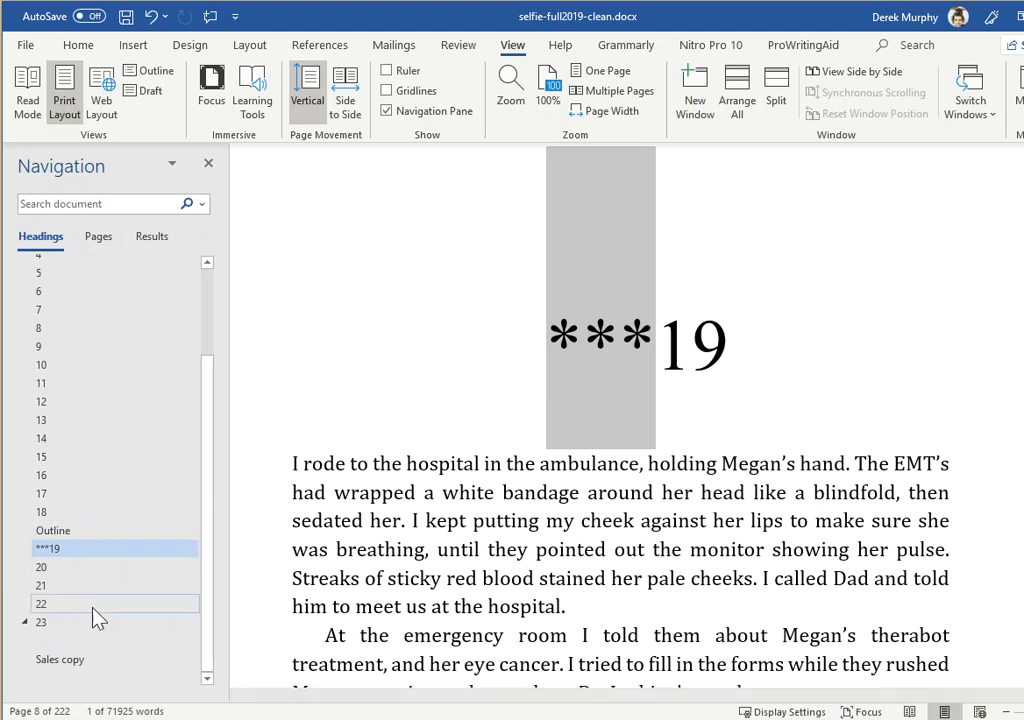
click(395, 548)
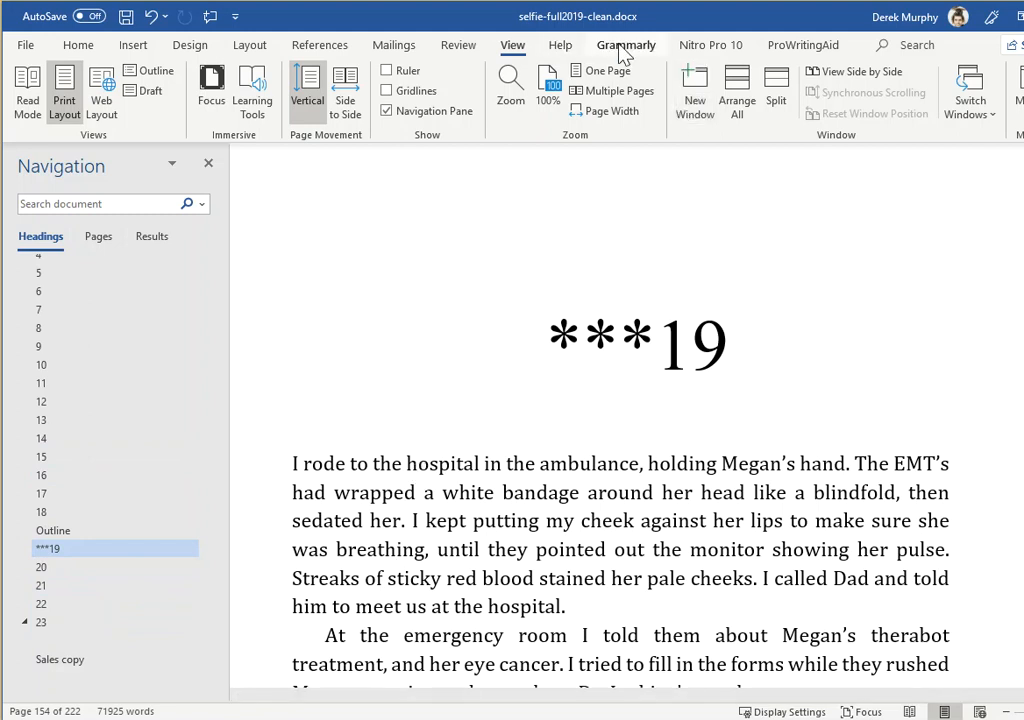
click(416, 493)
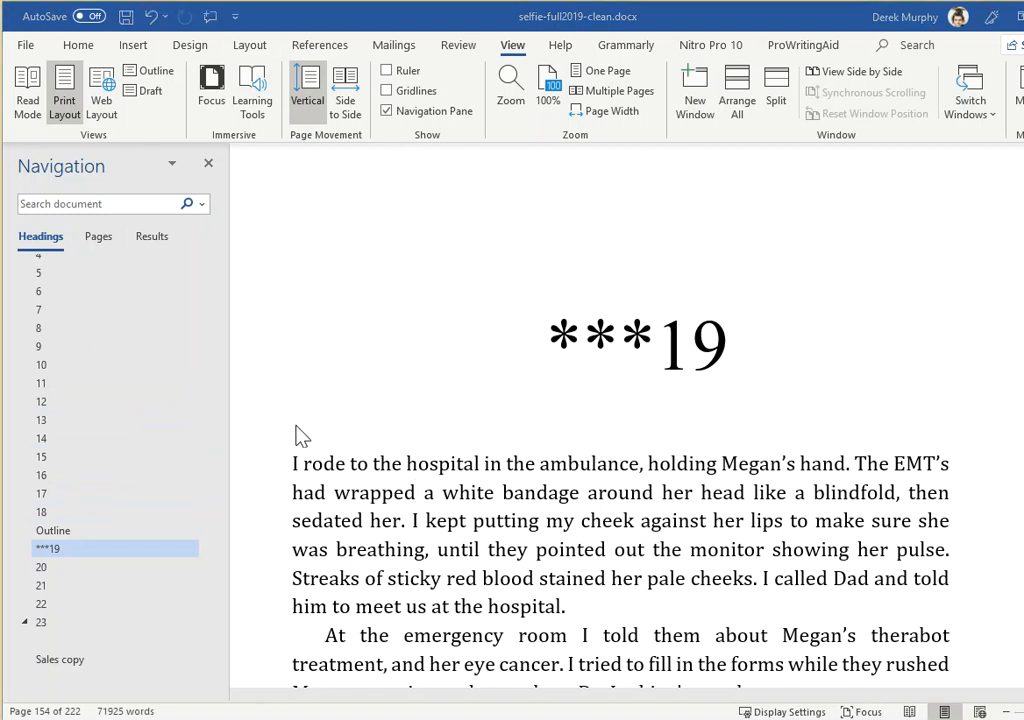
Paste the copied copyright notice three lines below the author name on the title page
scroll(190, 462, up, 2)
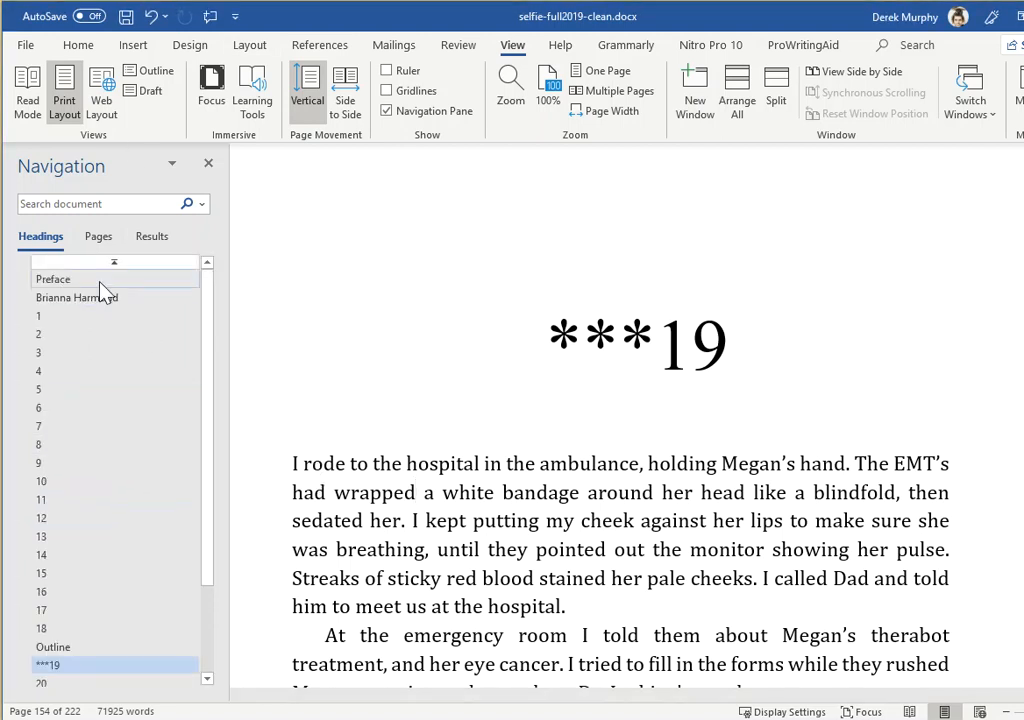
click(60, 281)
scroll(453, 356, up, 3)
scroll(455, 352, down, 5)
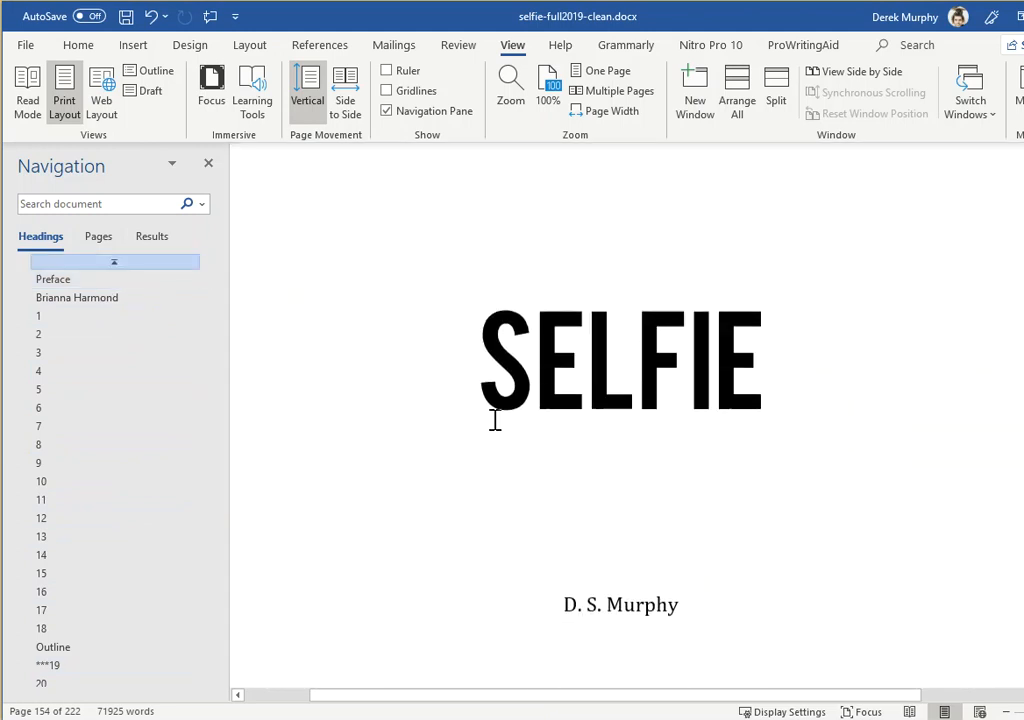
scroll(755, 495, down, 2)
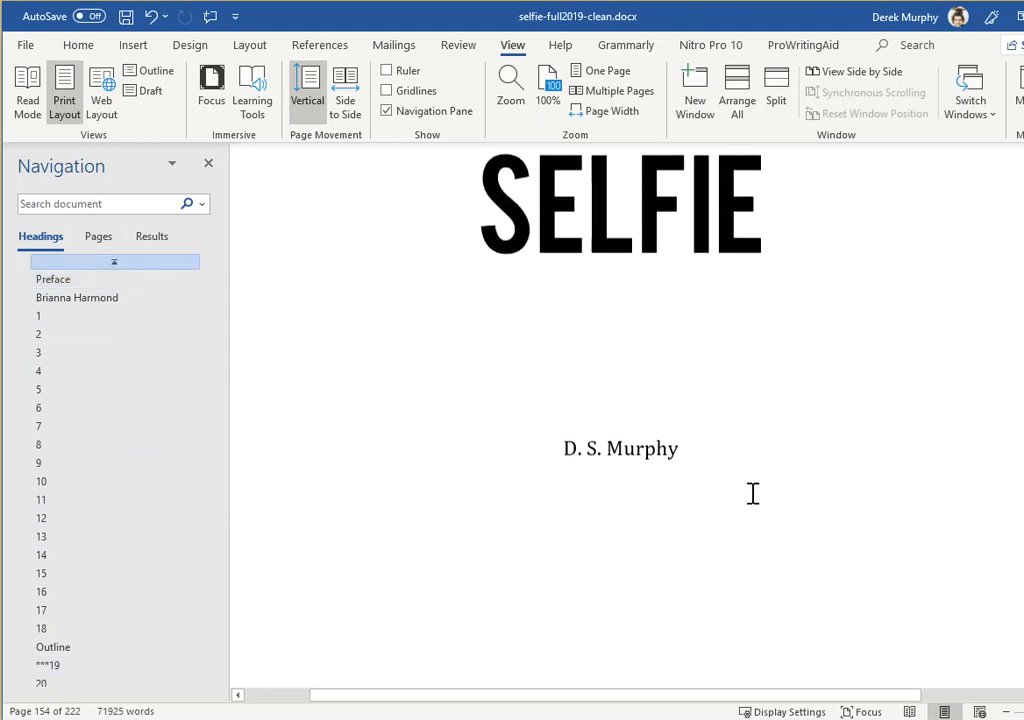
scroll(590, 494, down, 1)
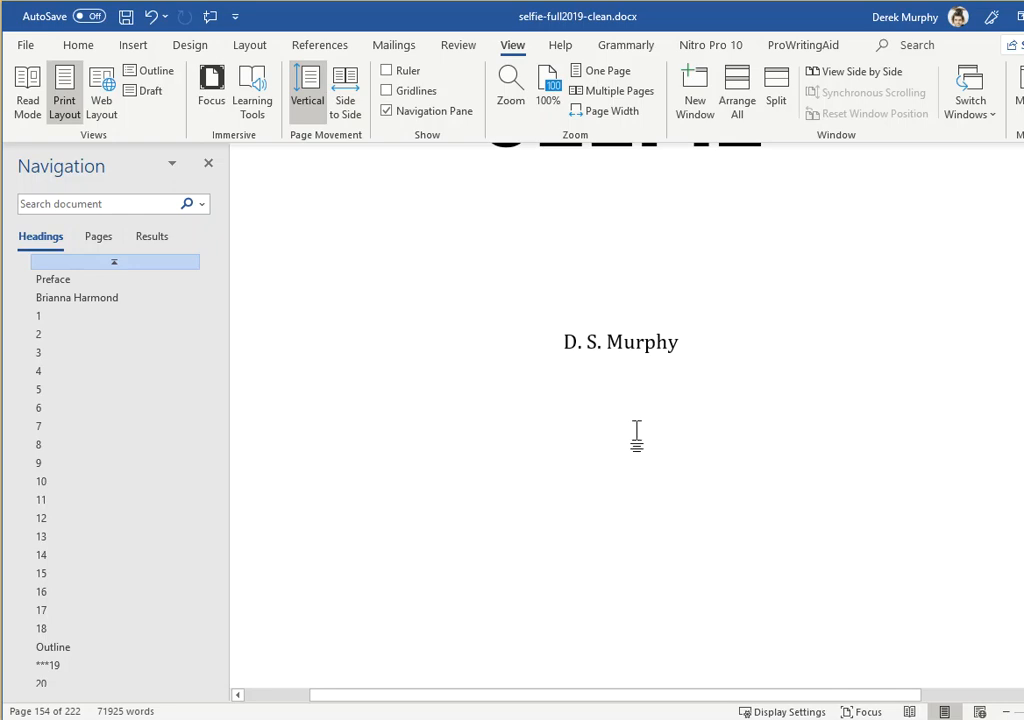
scroll(713, 457, up, 1)
click(700, 458)
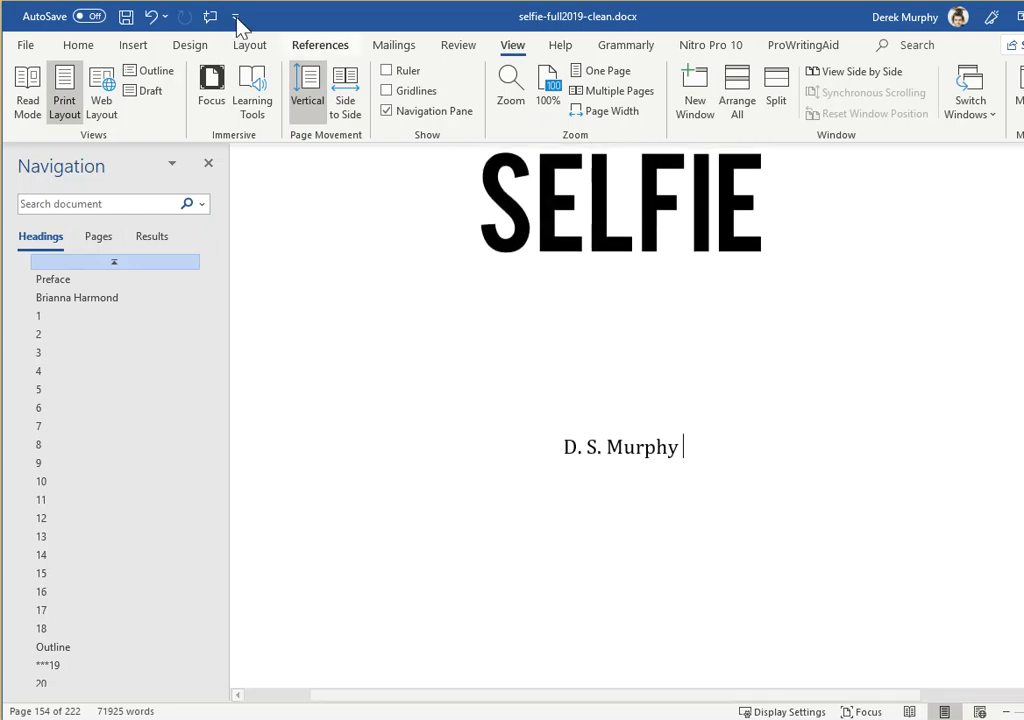
scroll(550, 268, up, 1)
scroll(688, 441, down, 1)
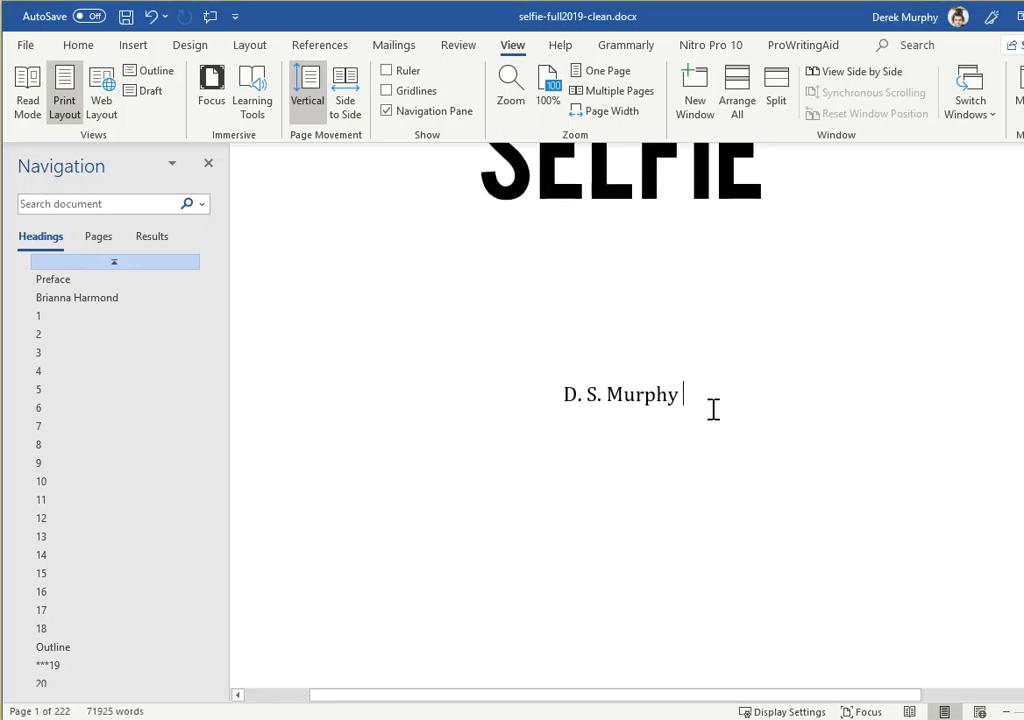
key(Return)
key(Return)
key(Return)
text(Copyright © 2019 by Val Grian All rights reserved. This book or any portion thereof may not be reproduced or used in any manner whatsoever without the express written permission of the publisher except for the use of brief quotations in a book review.)
Replace the author name in the 2019 copyright line with the author's pen name from the title page
drag(786, 477, 698, 475)
text(D.S. Murphy)
click(701, 479)
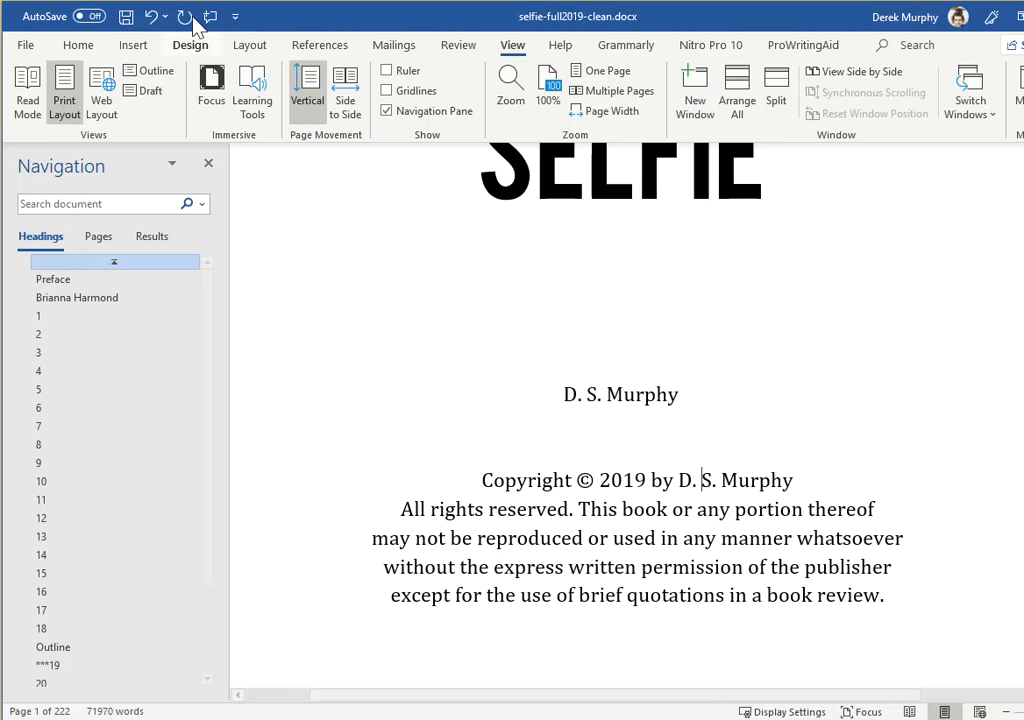
Insert a Next Page section break after the title page's author name so the copyright notice starts on its own page
click(703, 385)
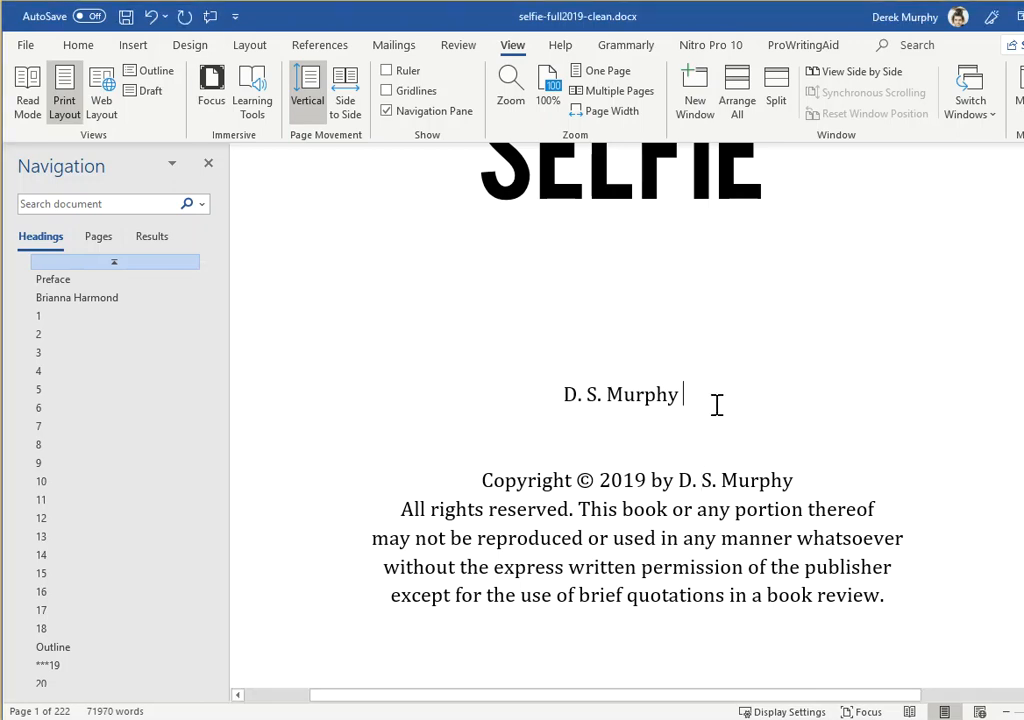
click(249, 45)
click(222, 70)
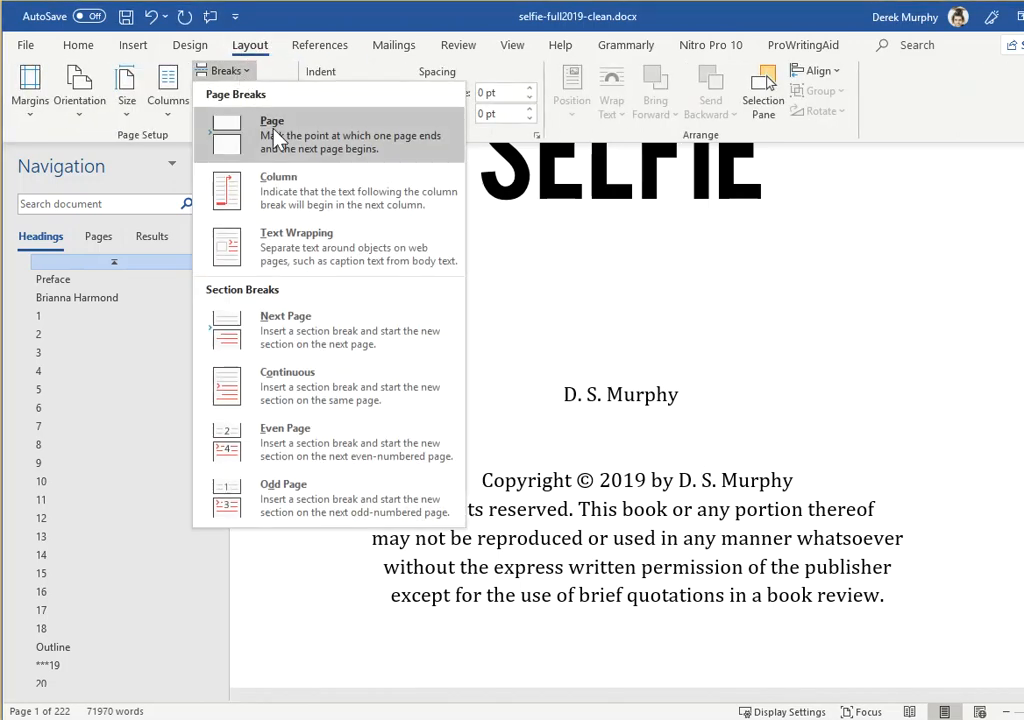
click(320, 318)
scroll(519, 405, down, 5)
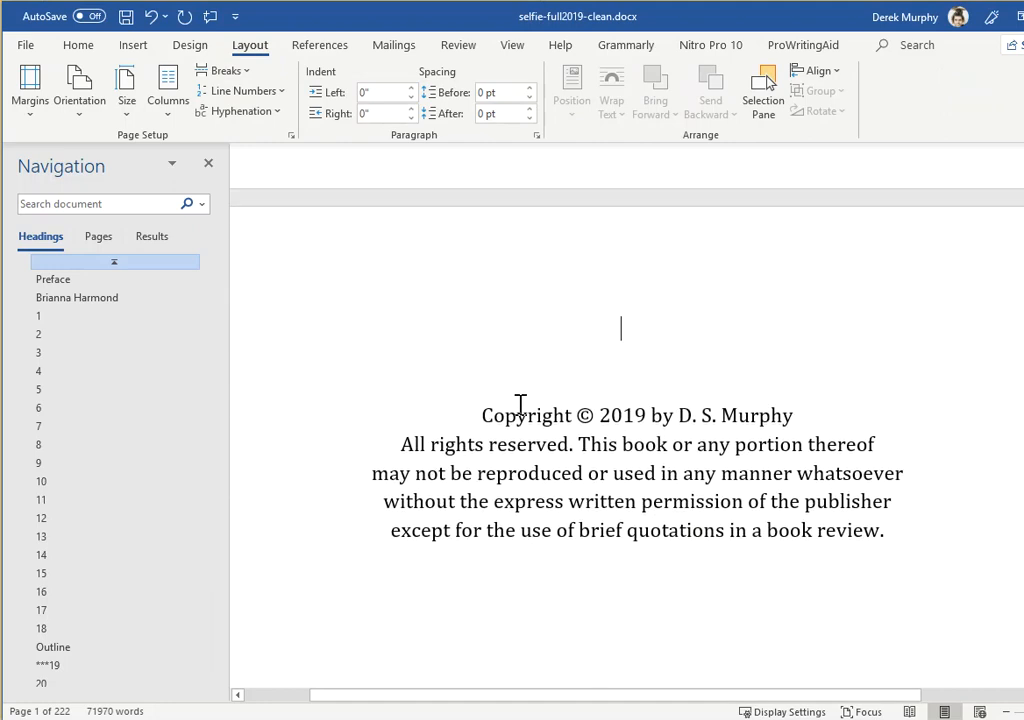
scroll(536, 372, up, 5)
scroll(537, 370, down, 8)
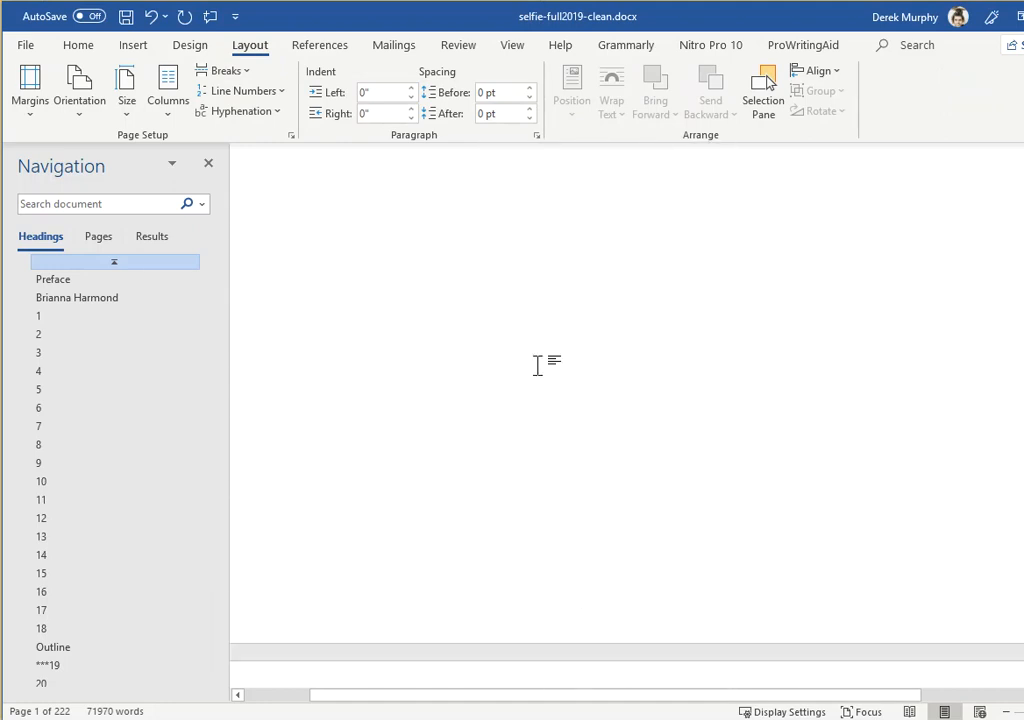
scroll(539, 366, down, 1)
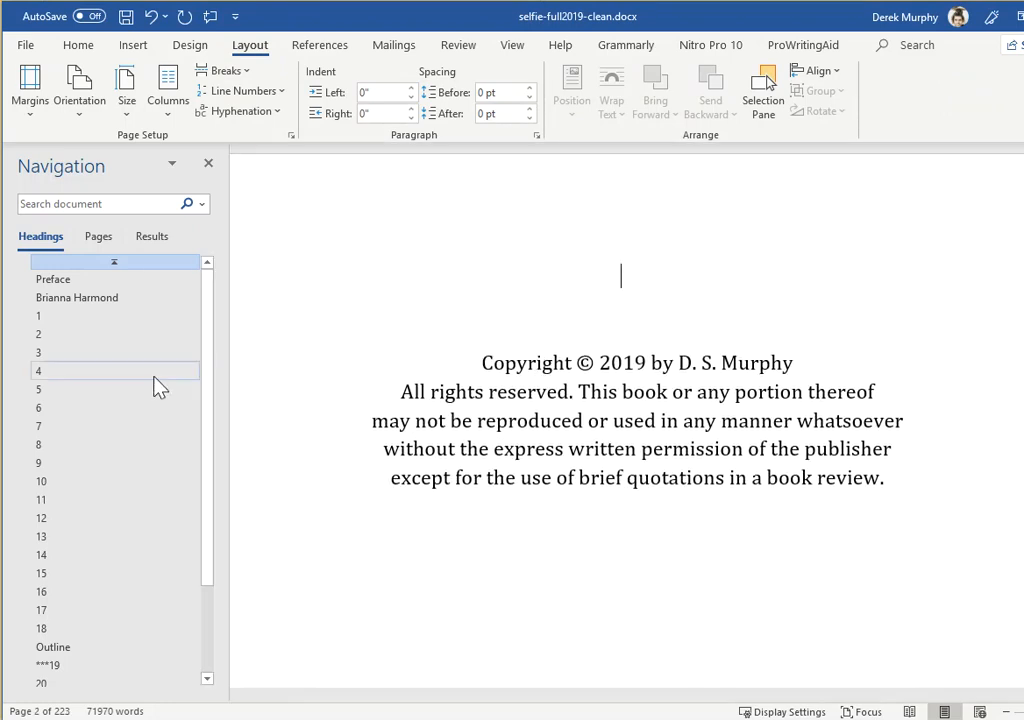
Copy the "Outline" heading and paste it below the last line of chapter 23
scroll(158, 386, down, 3)
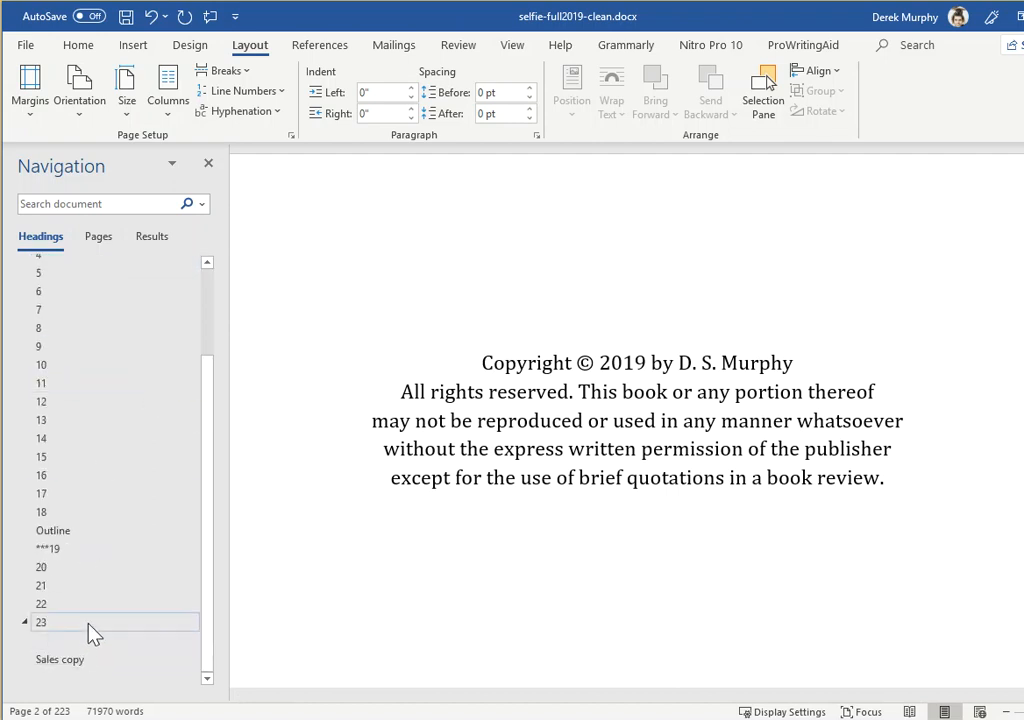
click(62, 532)
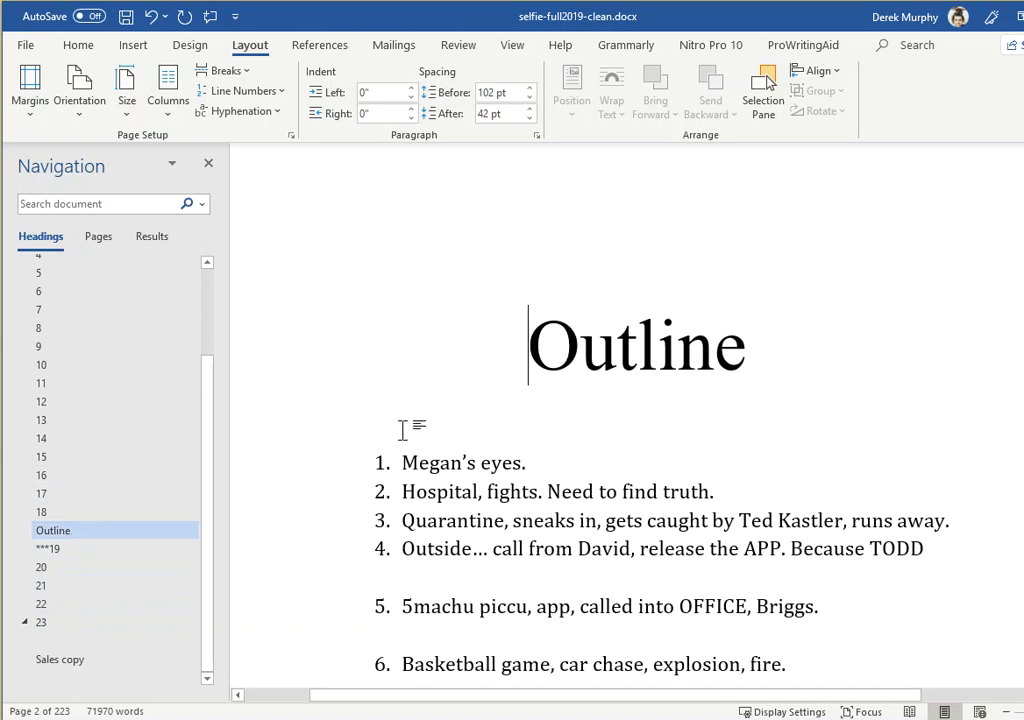
drag(805, 361, 485, 366)
key(ctrl+c)
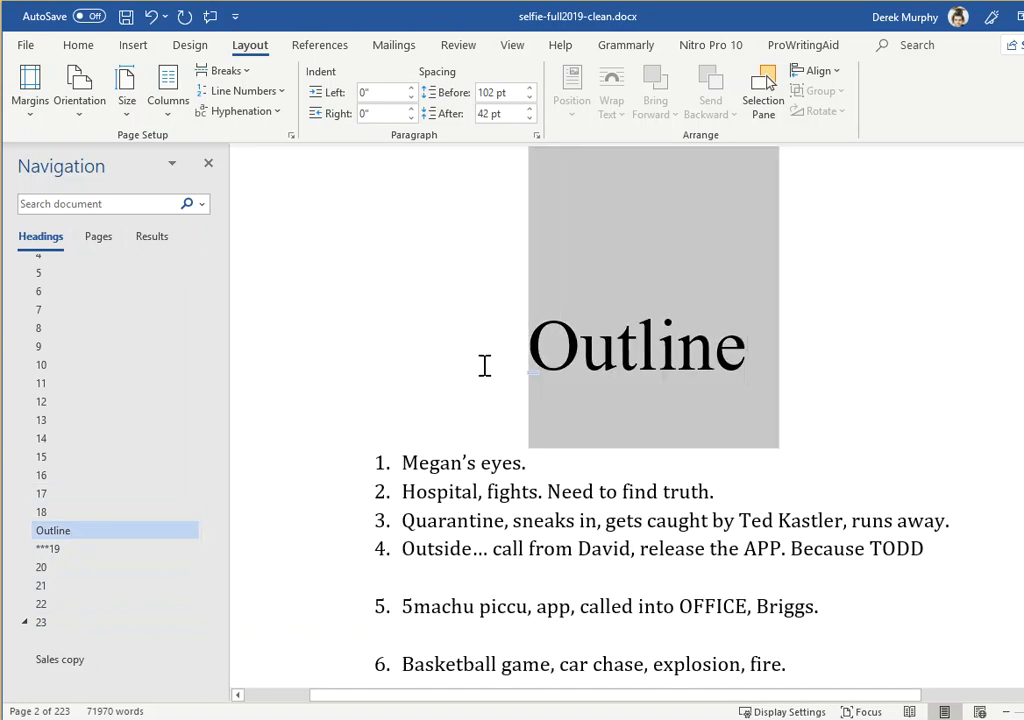
click(68, 622)
scroll(460, 515, down, 20)
scroll(450, 504, down, 20)
scroll(446, 501, down, 3)
scroll(448, 500, up, 6)
scroll(448, 501, down, 3)
scroll(448, 501, down, 5)
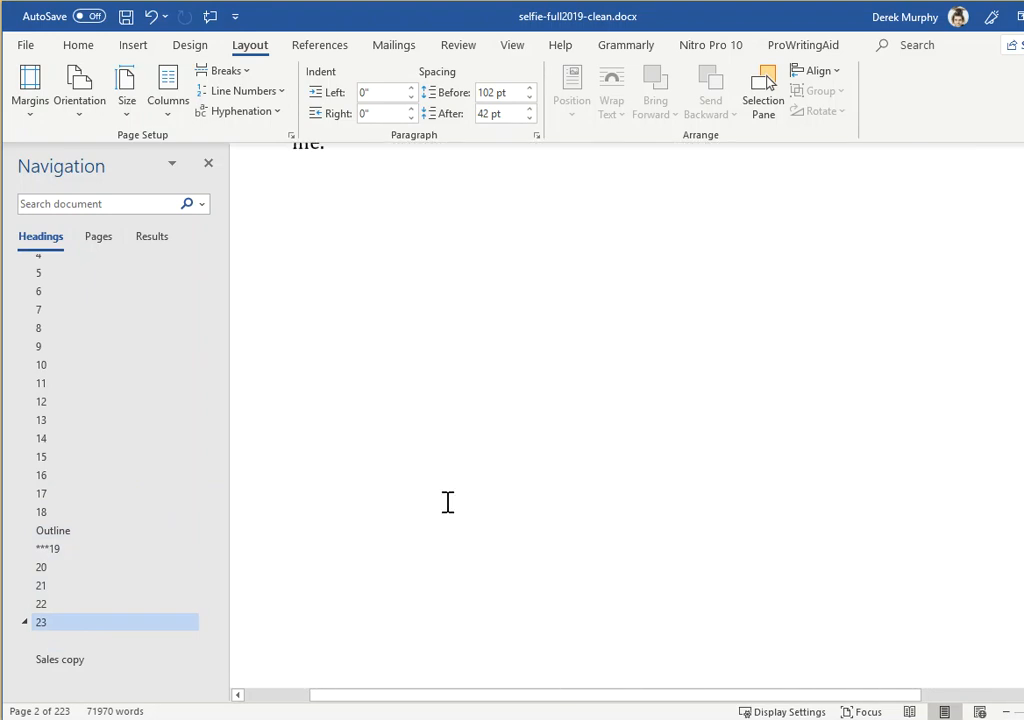
click(527, 229)
scroll(527, 230, up, 2)
key(ctrl+v)
Replace the text of the pasted heading after chapter 23 with "CTA"
click(730, 500)
double_click(560, 512)
text(CTA)
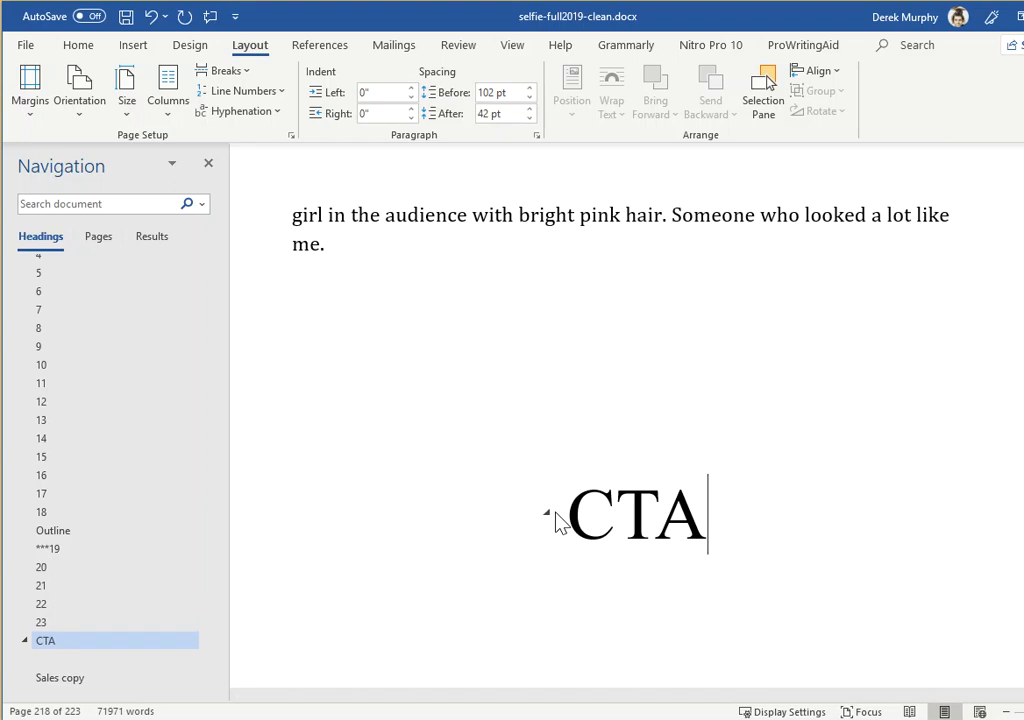
Copy the last paragraph of chapter 23 and paste it in Normal style on a new line below the "CTA" heading
double_click(262, 226)
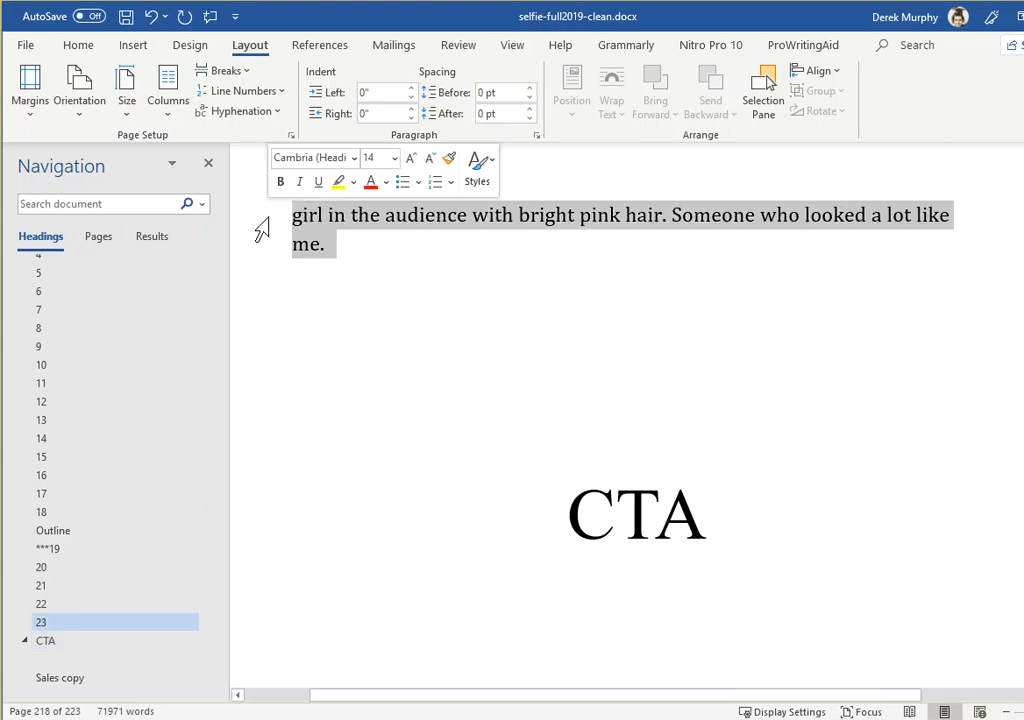
click(750, 569)
key(Return)
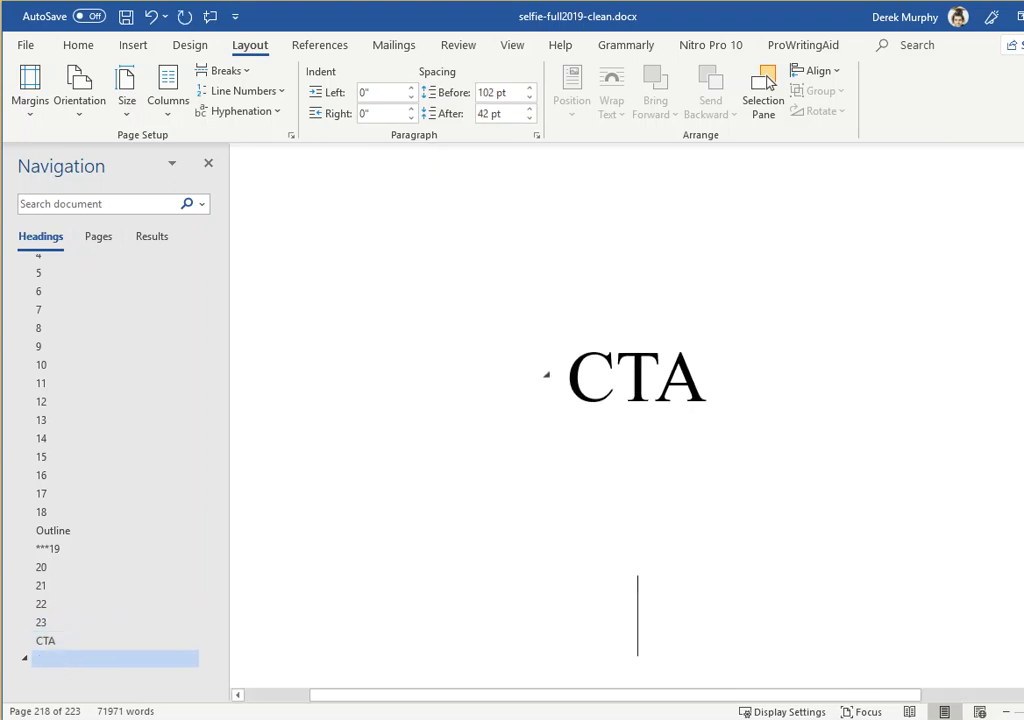
scroll(650, 550, up, 3)
scroll(480, 580, down, 3)
click(74, 47)
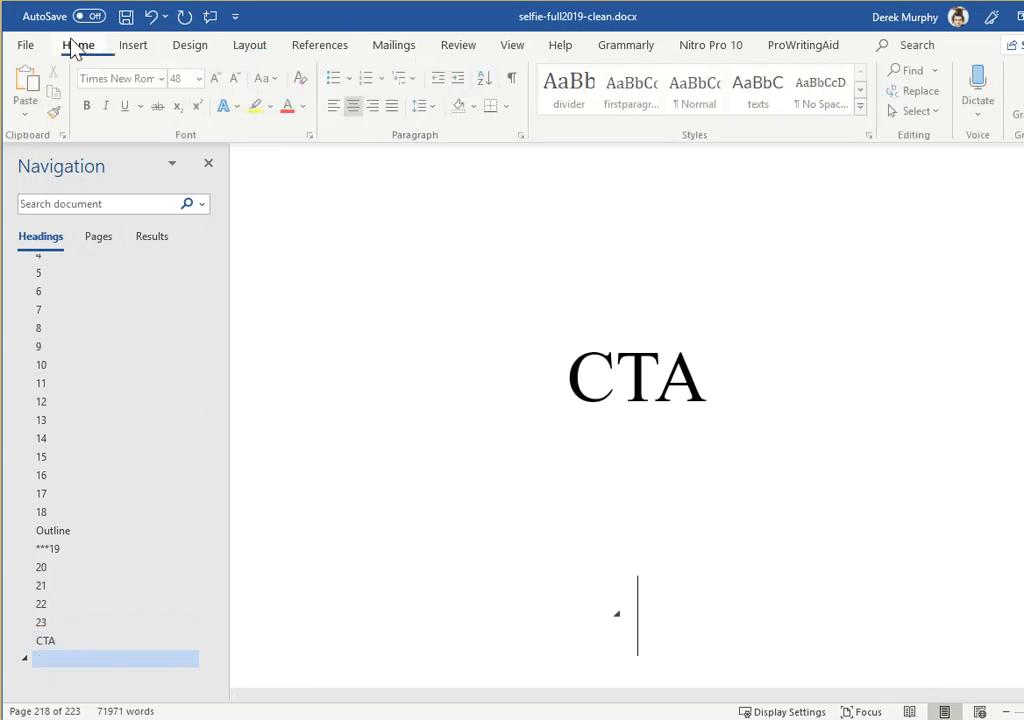
click(686, 100)
key(ctrl+v)
Replace the pasted paragraph under "CTA" with "Leave a review, sign up to mailing list, preorder book 2"
drag(414, 544, 310, 497)
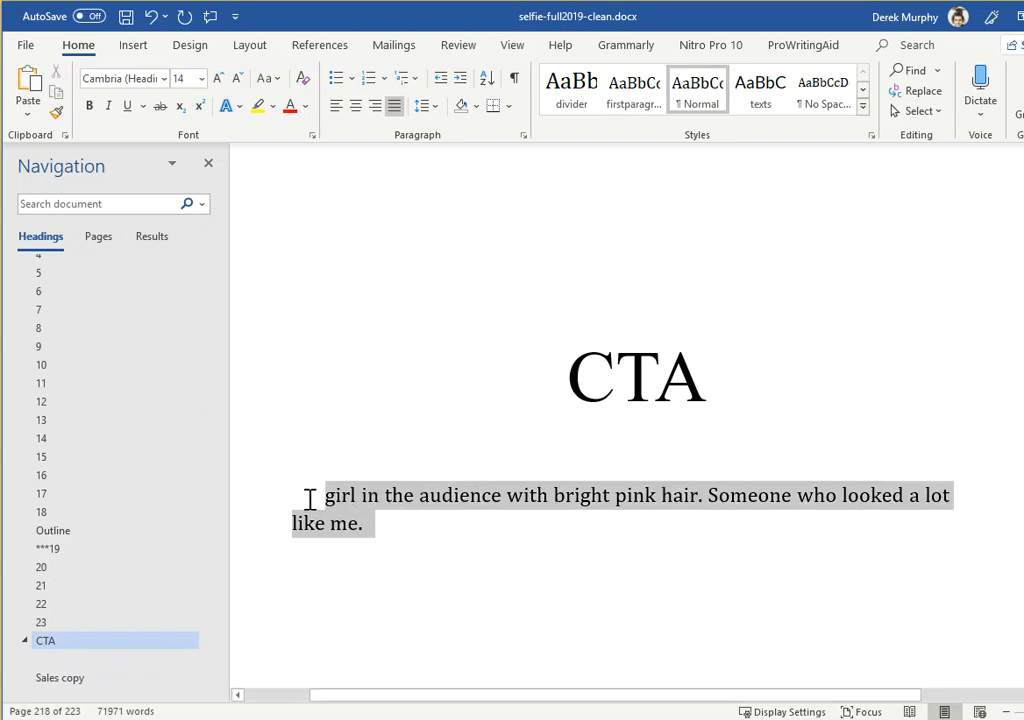
text(Leave a review, sign up to mailing)
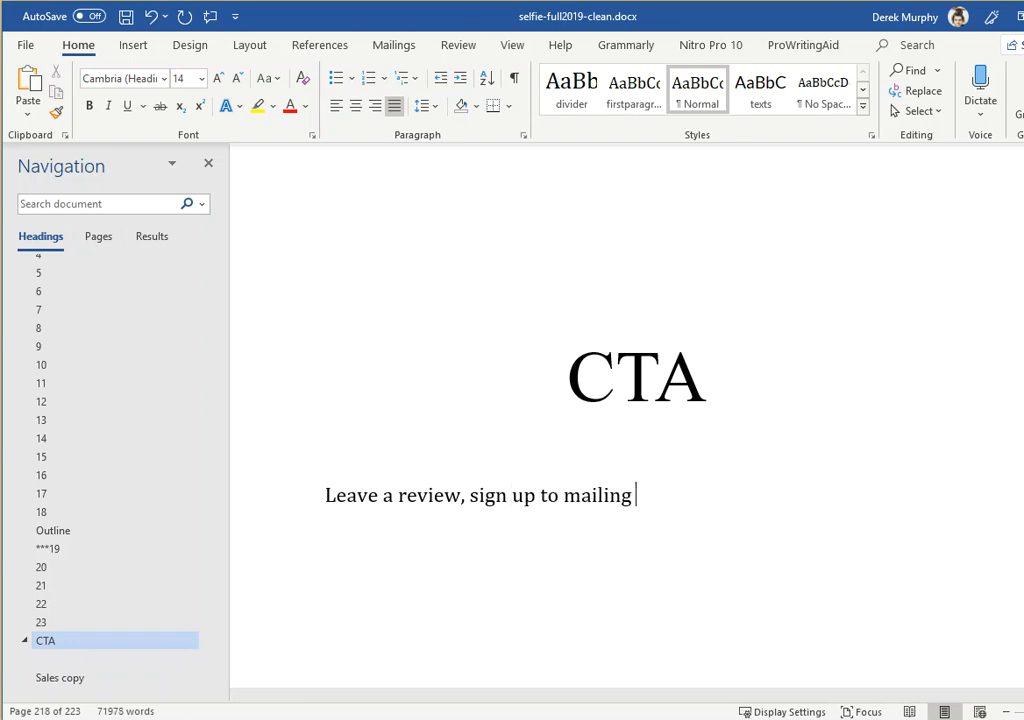
text( list, preorder book 2)
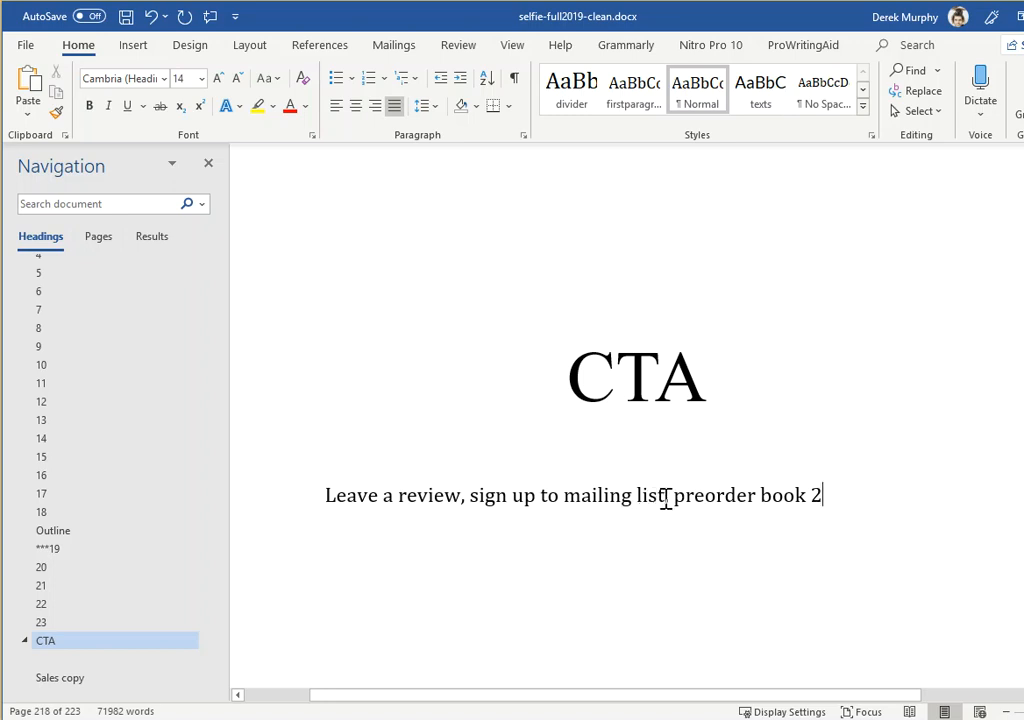
Extend the line under the "CTA" heading with ", author's note."
drag(658, 497, 471, 497)
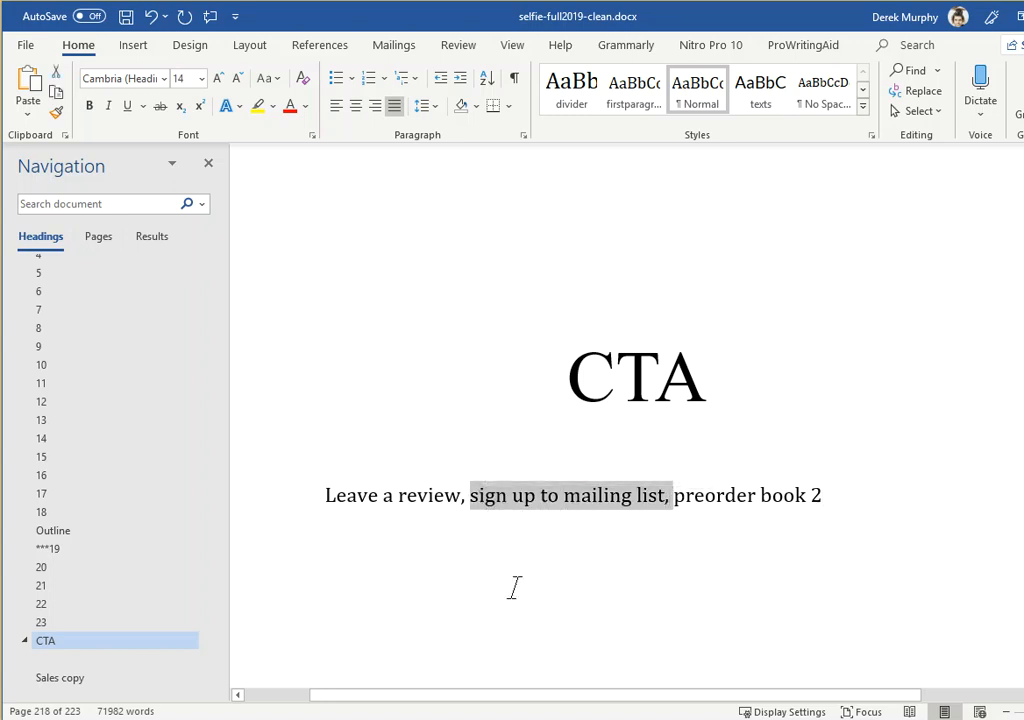
click(848, 500)
text(, author's note)
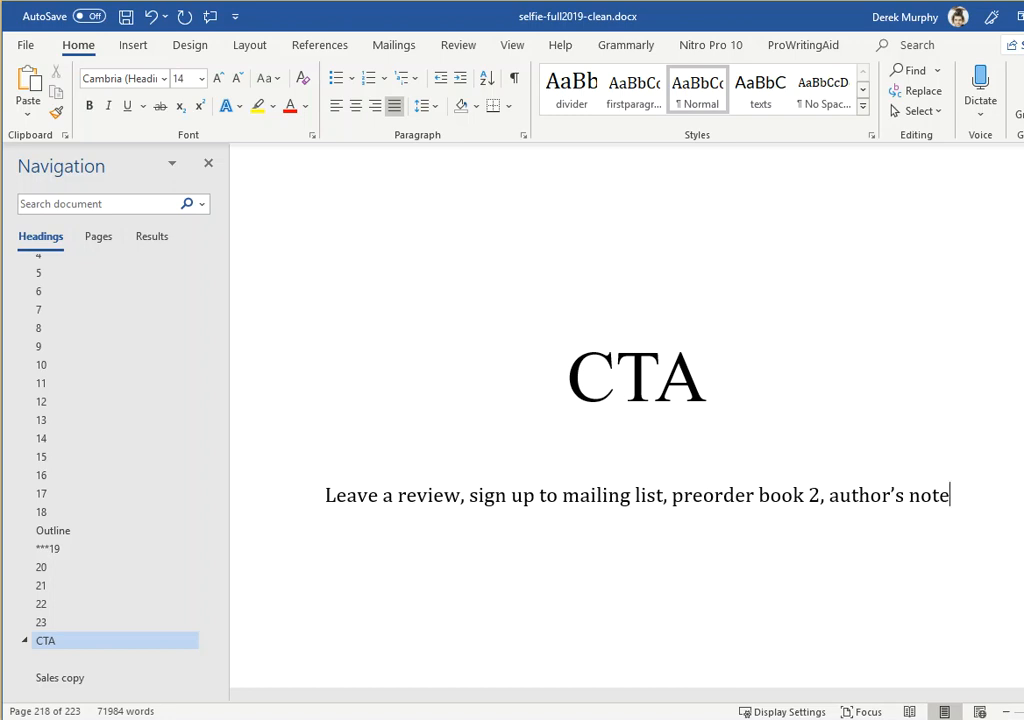
text(.)
Add a new paragraph reading "Bonus chapter..." below the call-to-action line
key(Return)
text(Bon)
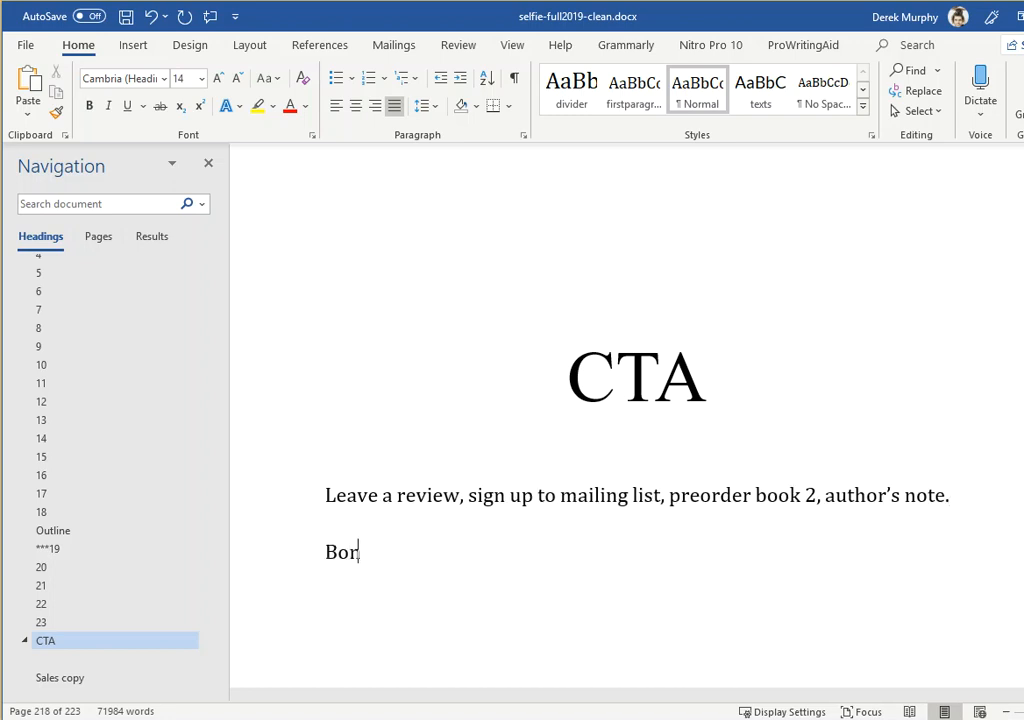
text(us chatper)
key(BackSpace)
key(BackSpace)
key(BackSpace)
key(BackSpace)
text(pter...)
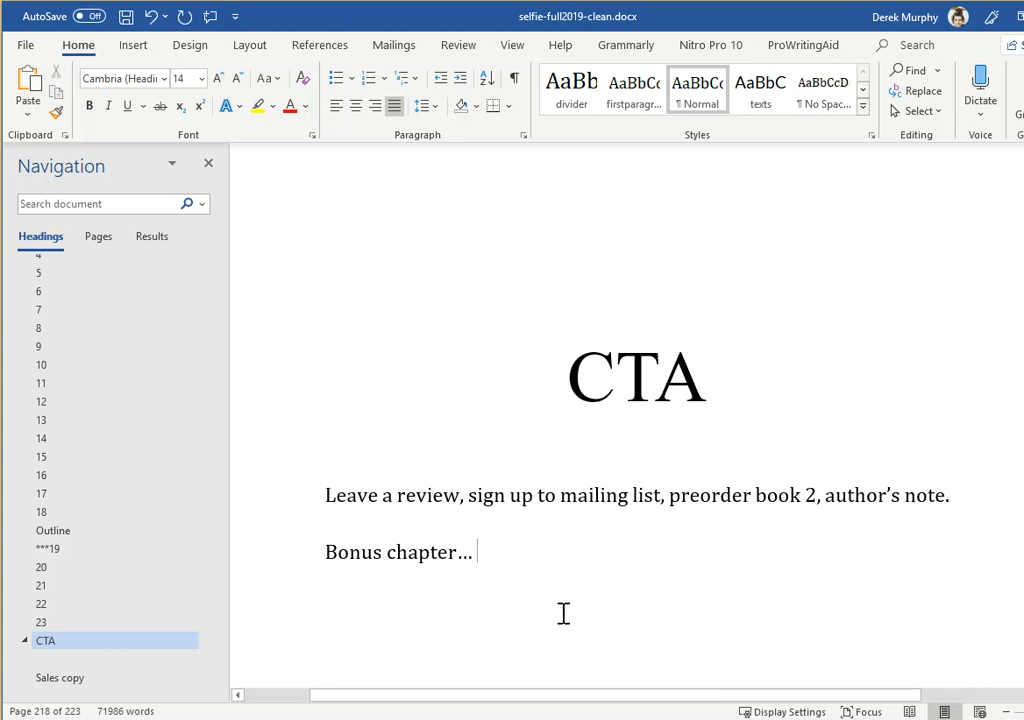
Review the transition from the end of chapter 23 to the "CTA" page and its notes
click(698, 381)
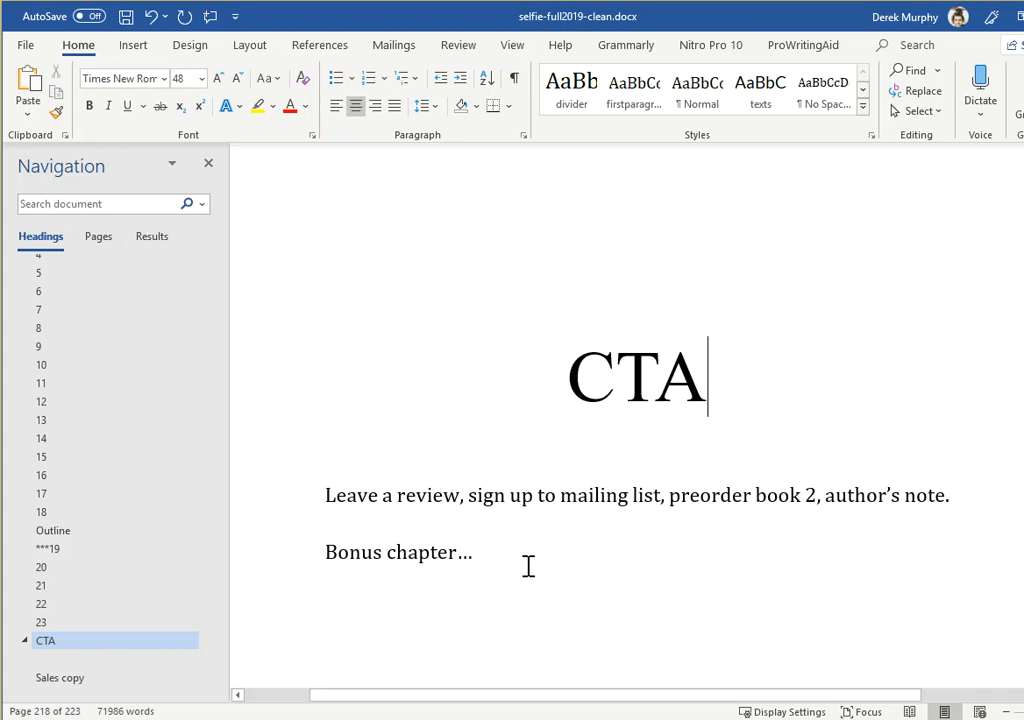
scroll(635, 514, up, 2)
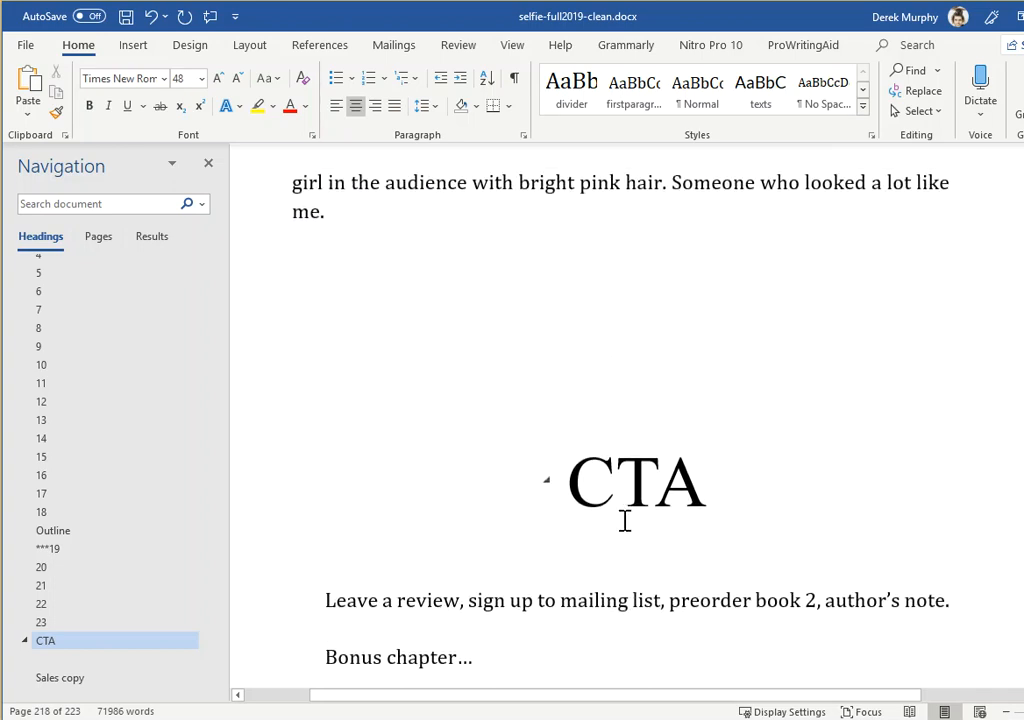
scroll(560, 450, up, 1)
scroll(418, 405, up, 2)
scroll(393, 354, up, 2)
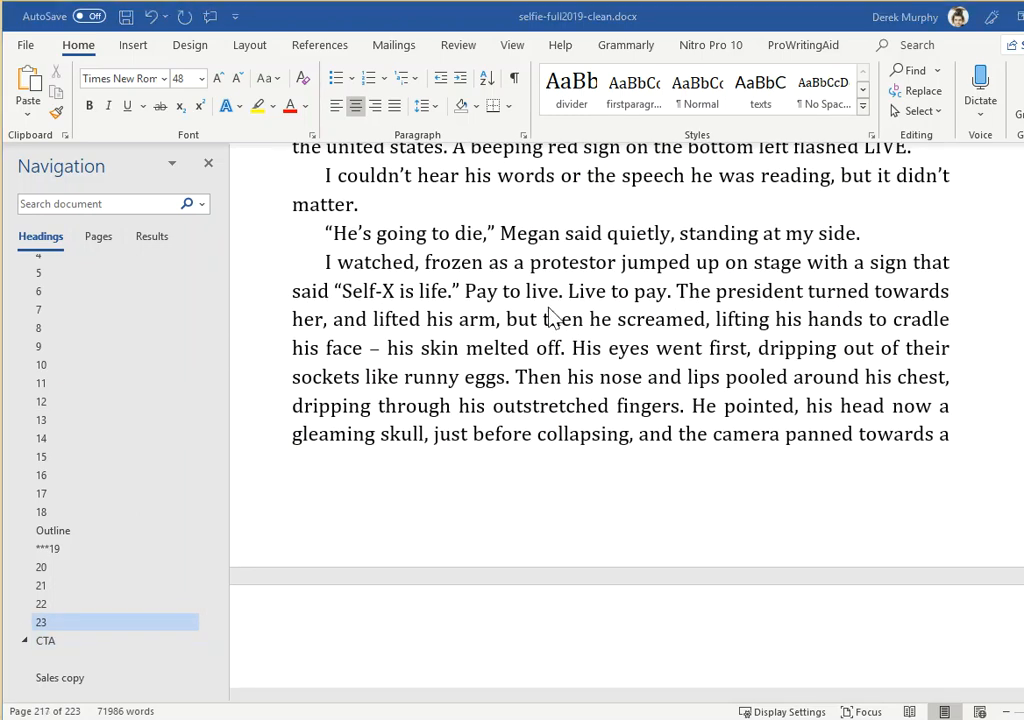
scroll(540, 316, down, 10)
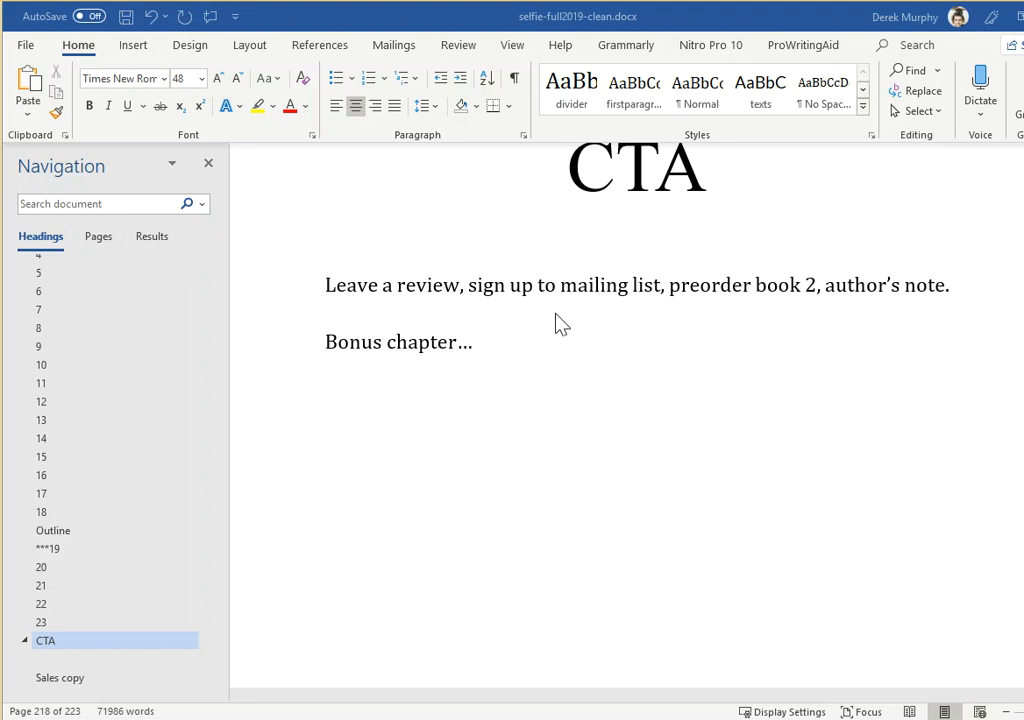
scroll(549, 322, up, 2)
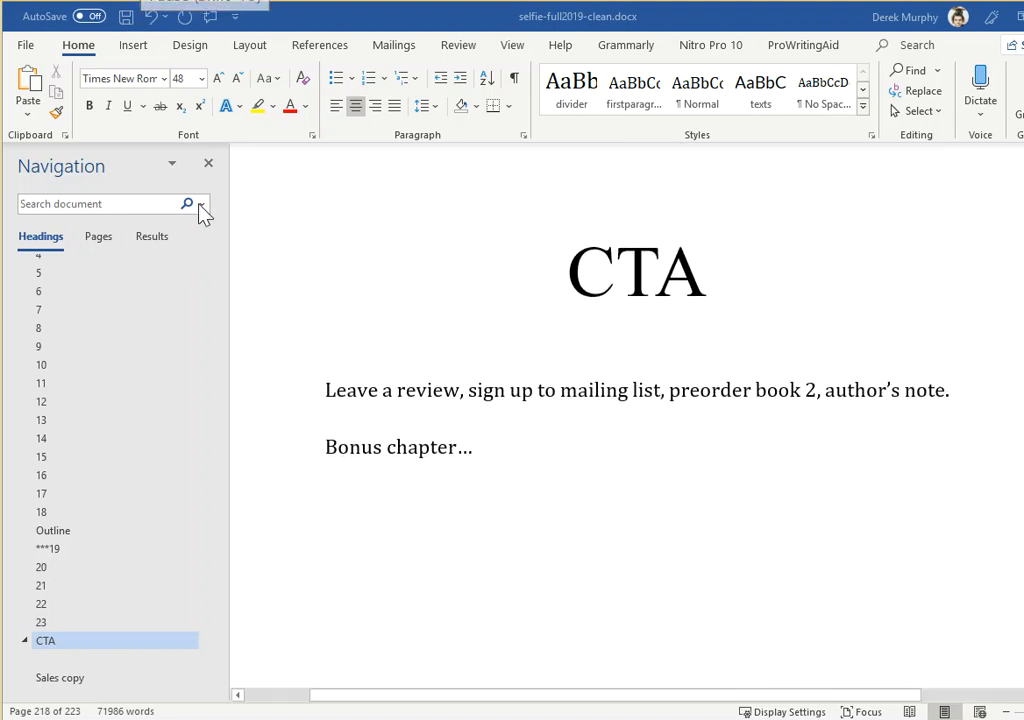
scroll(105, 638, up, 3)
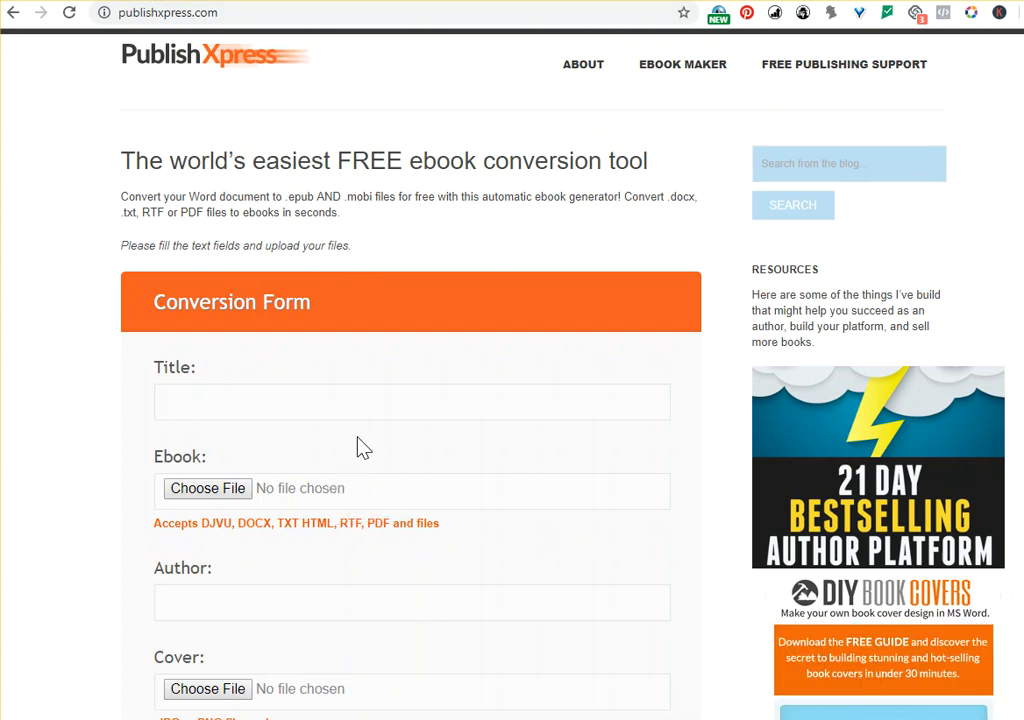
Examine the PublishXpress ebook conversion form's file, author and cover fields and its optional ISBN and tags
scroll(355, 440, down, 3)
scroll(200, 420, down, 1)
scroll(300, 488, down, 1)
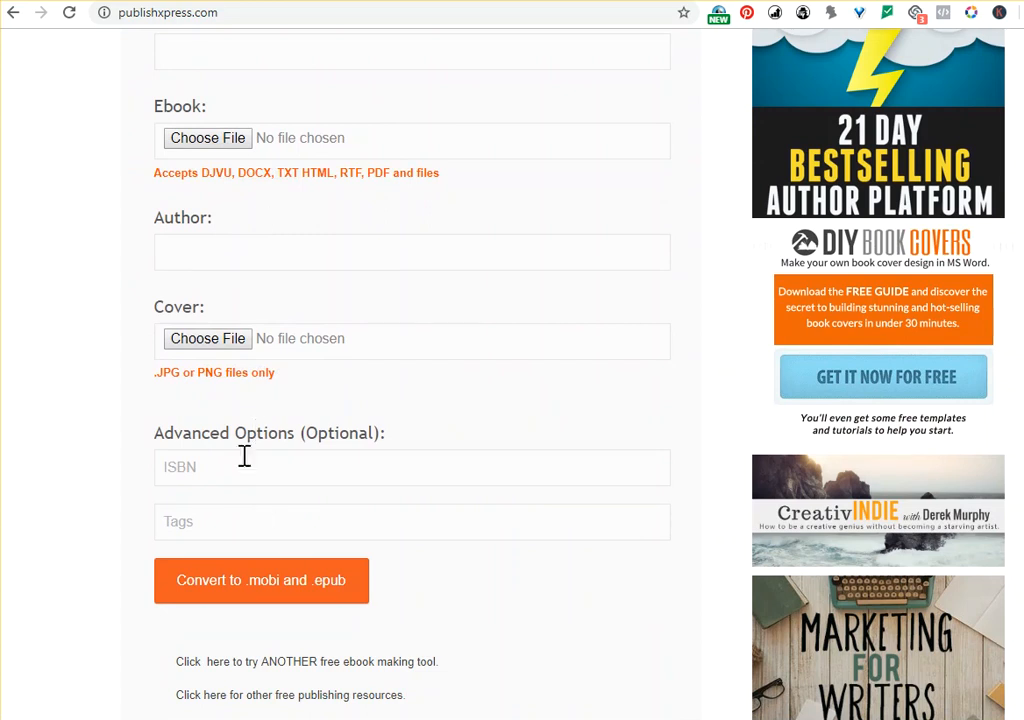
click(320, 598)
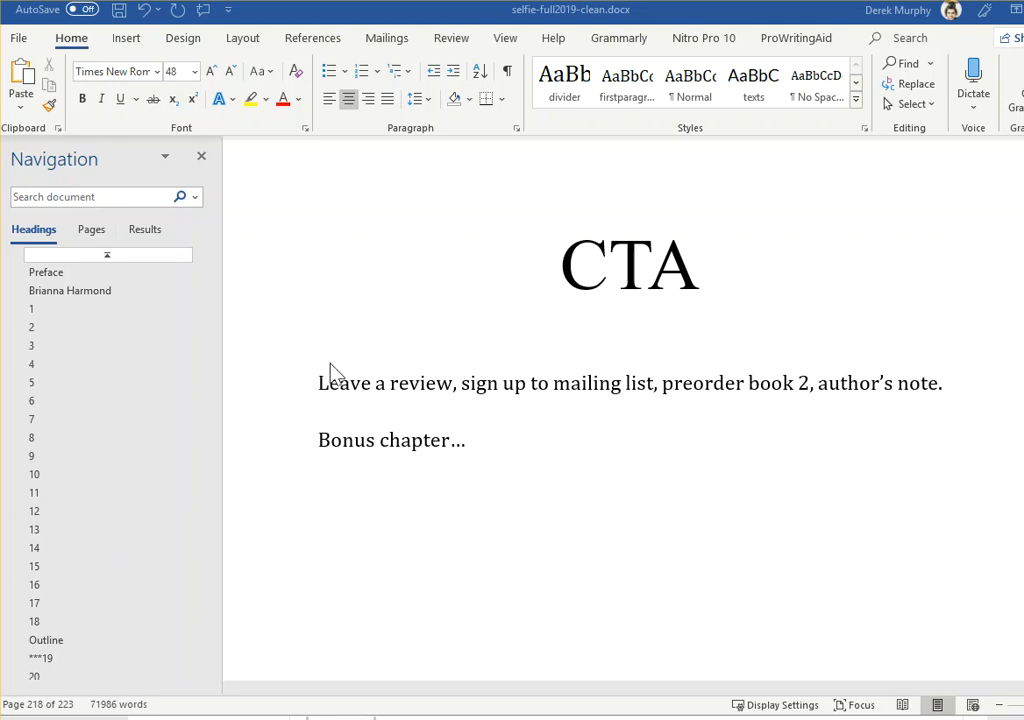
Look through the Word manuscript's preface, front pages and the openings of chapters 3, 6, 10, 13 and 16
click(103, 290)
scroll(505, 176, up, 5)
scroll(540, 273, up, 15)
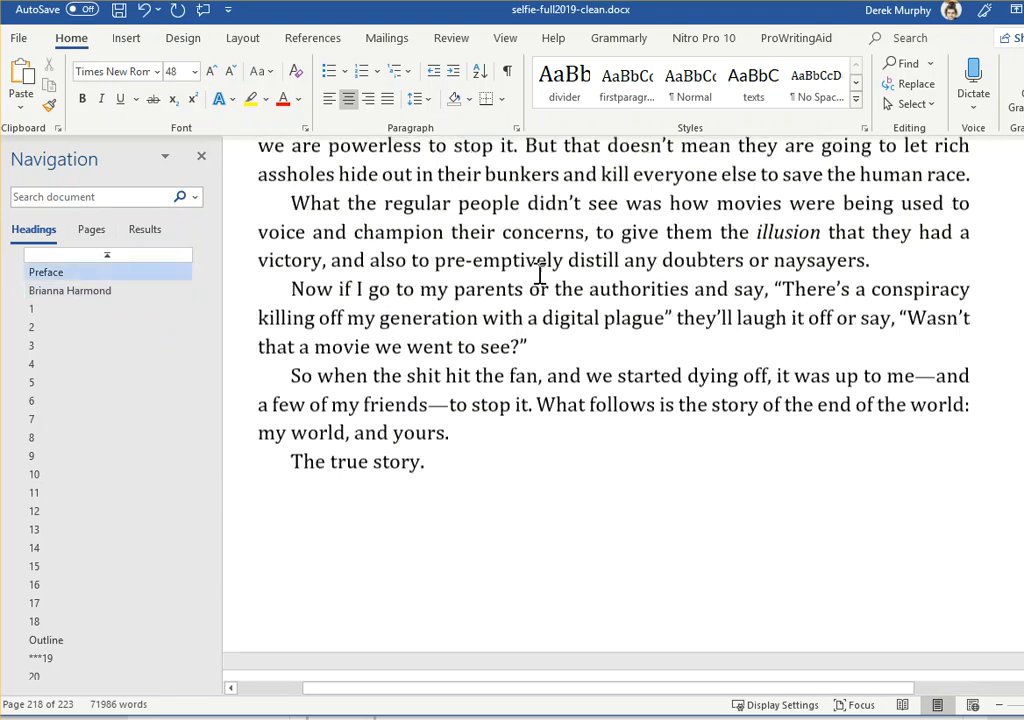
scroll(550, 257, up, 10)
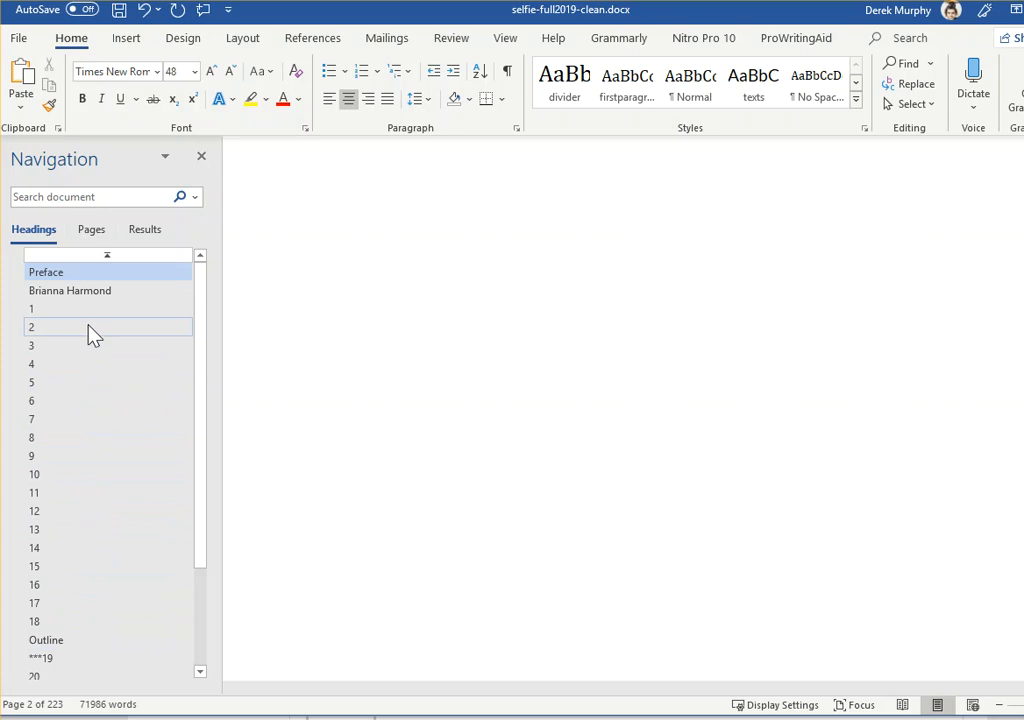
scroll(302, 302, up, 5)
click(64, 347)
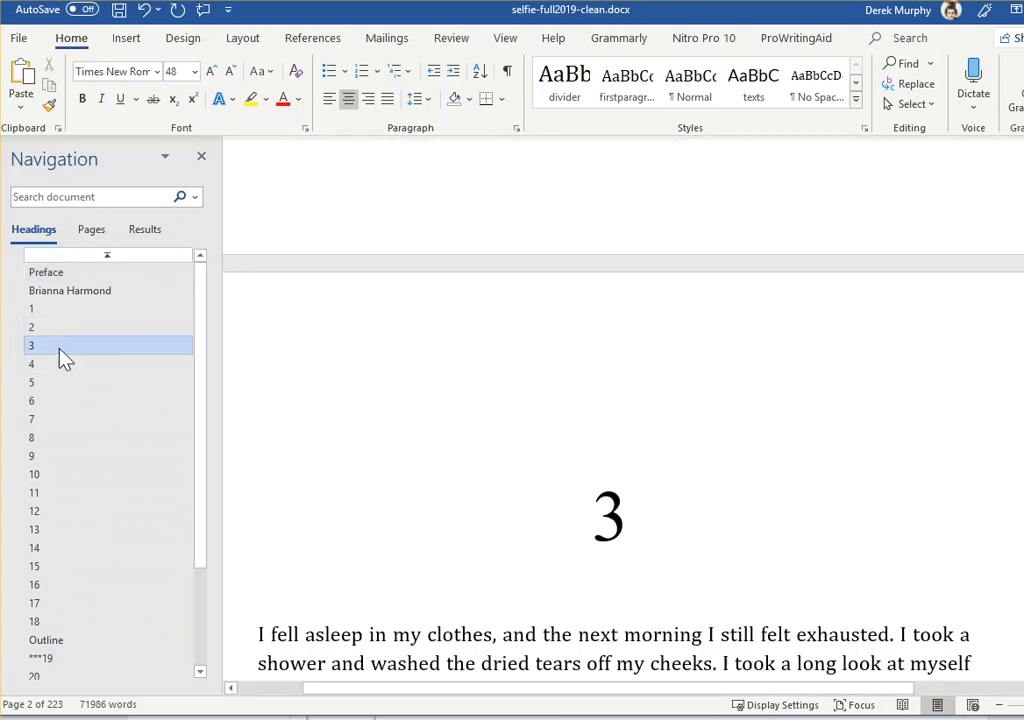
click(58, 402)
click(58, 475)
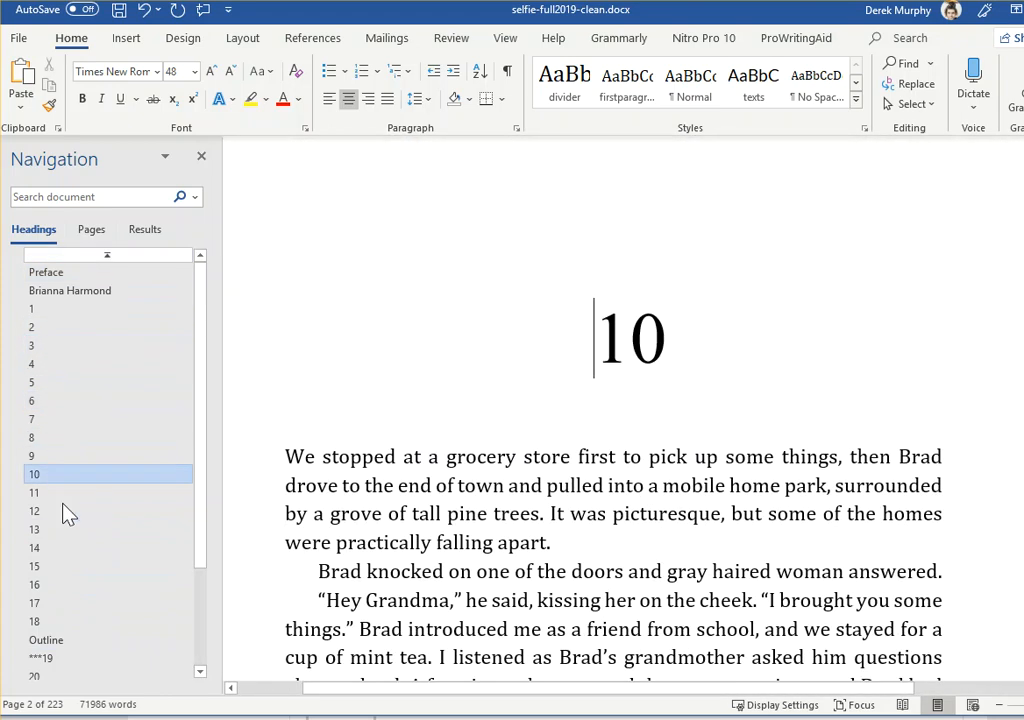
click(60, 529)
click(66, 585)
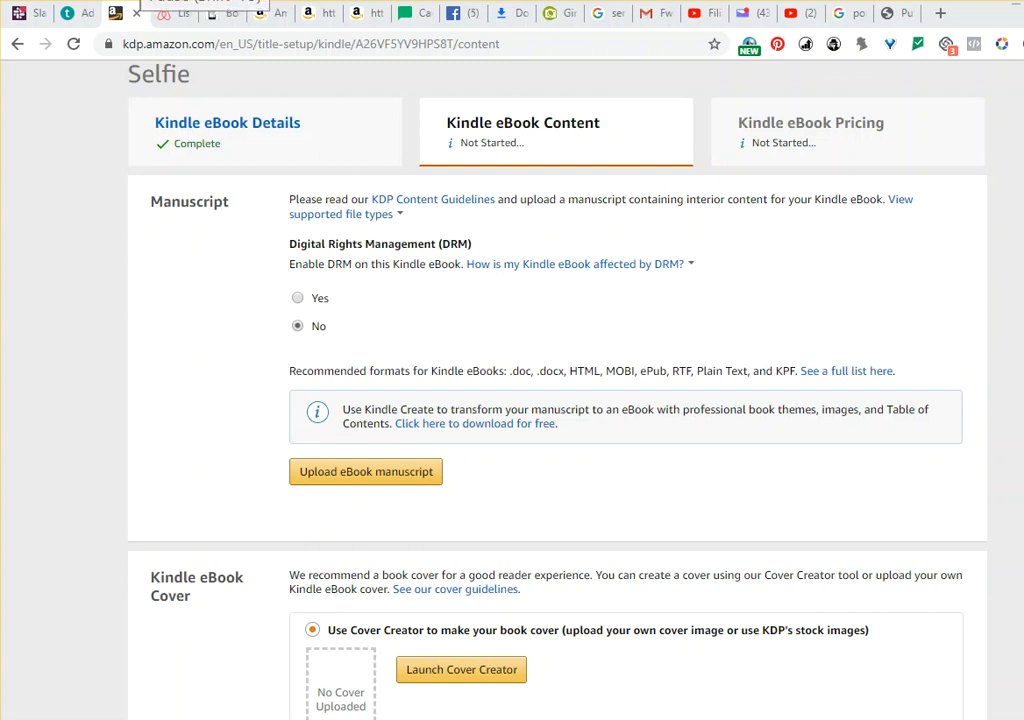
On the Kindle eBook Content page, choose to upload an existing cover and upload selfienew2018.jpg from the castle folder
scroll(389, 416, down, 2)
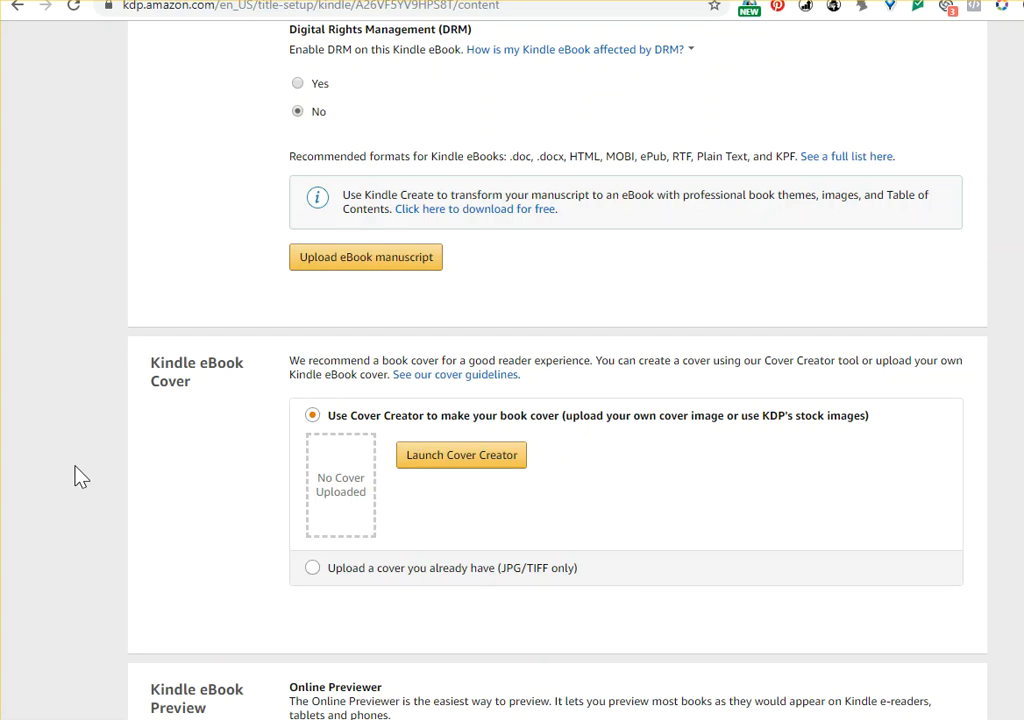
click(330, 577)
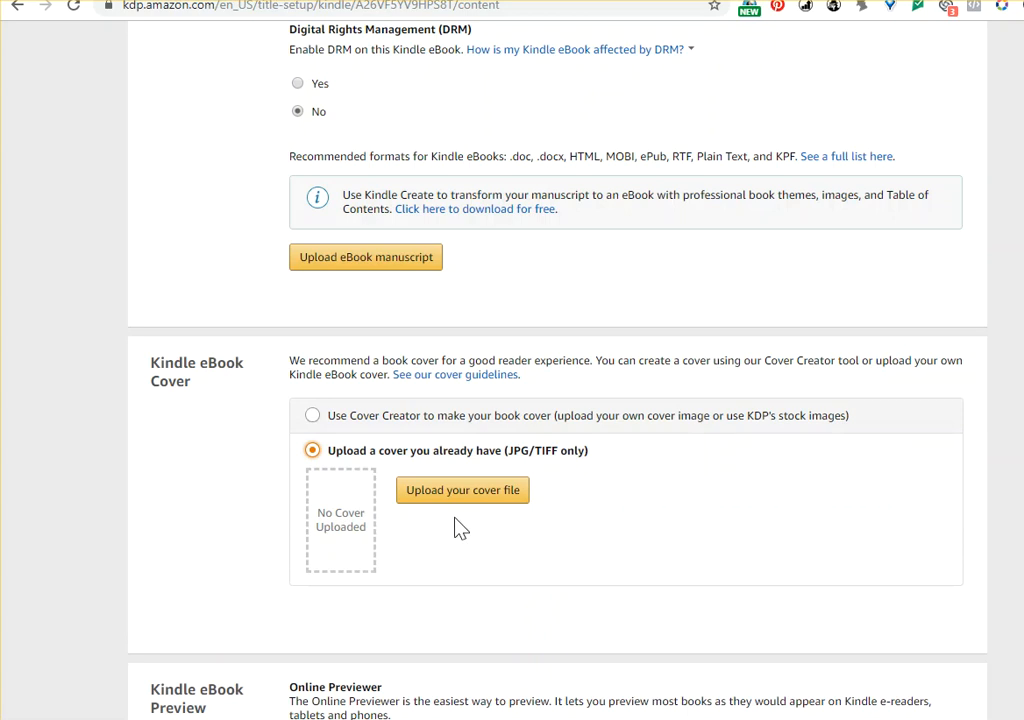
click(443, 494)
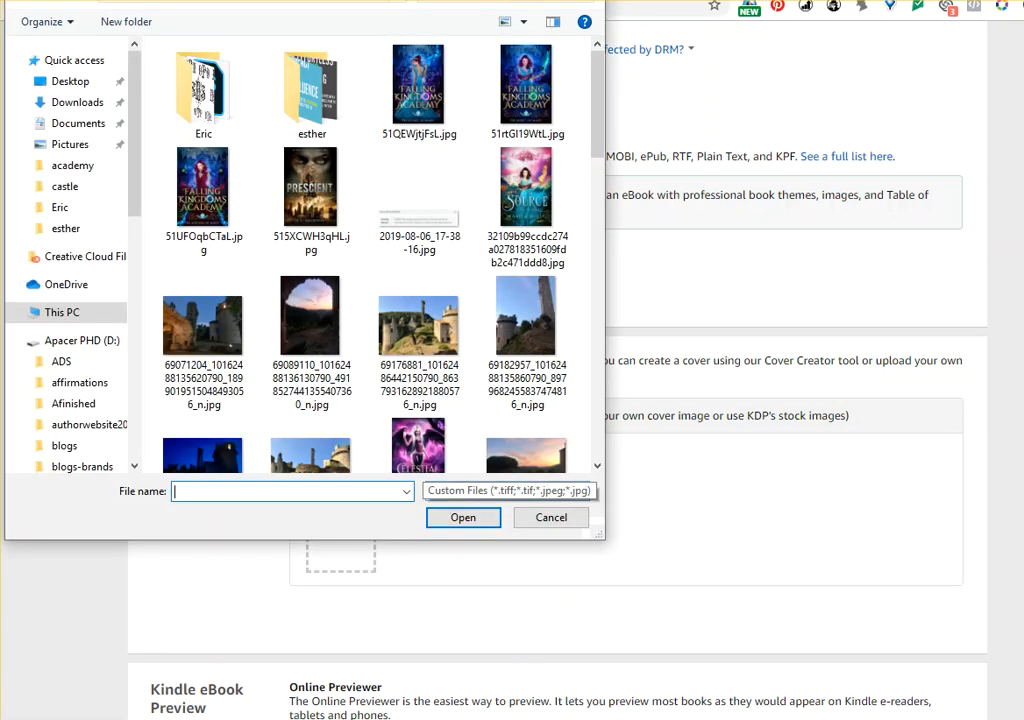
drag(0, 88, 335, 108)
drag(531, 0, 273, 28)
click(506, 122)
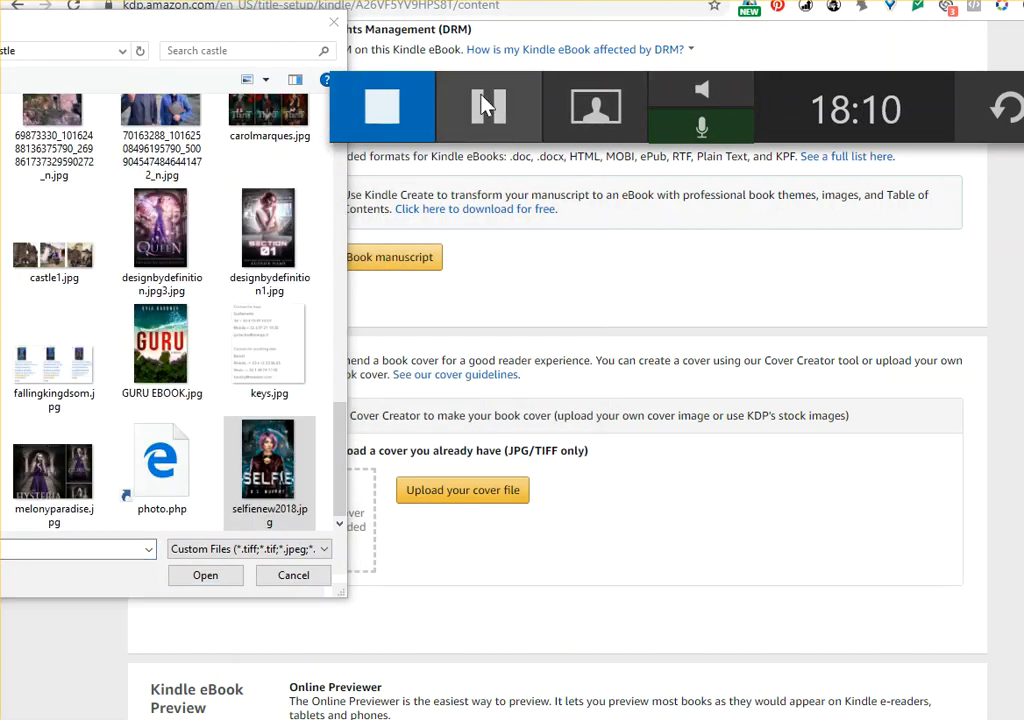
click(486, 107)
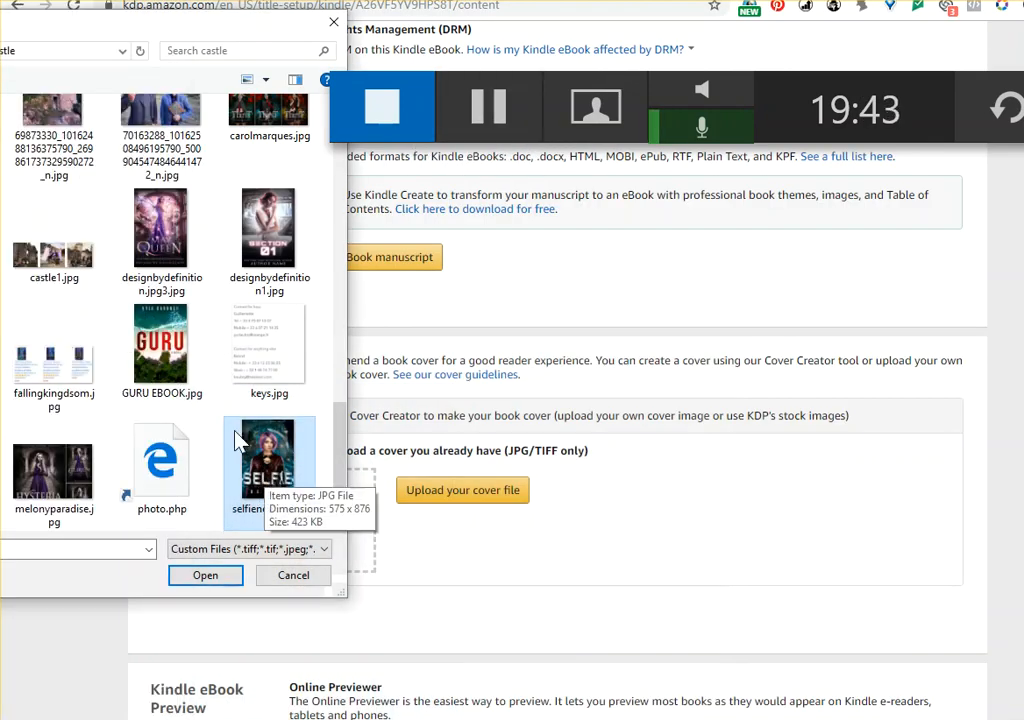
click(204, 576)
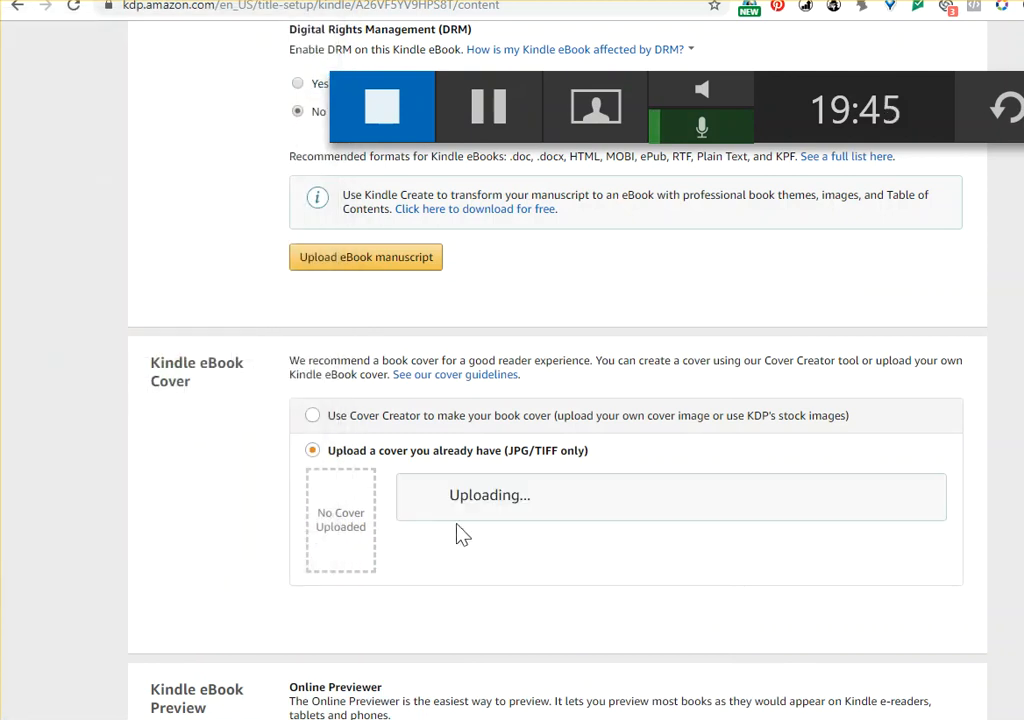
click(481, 113)
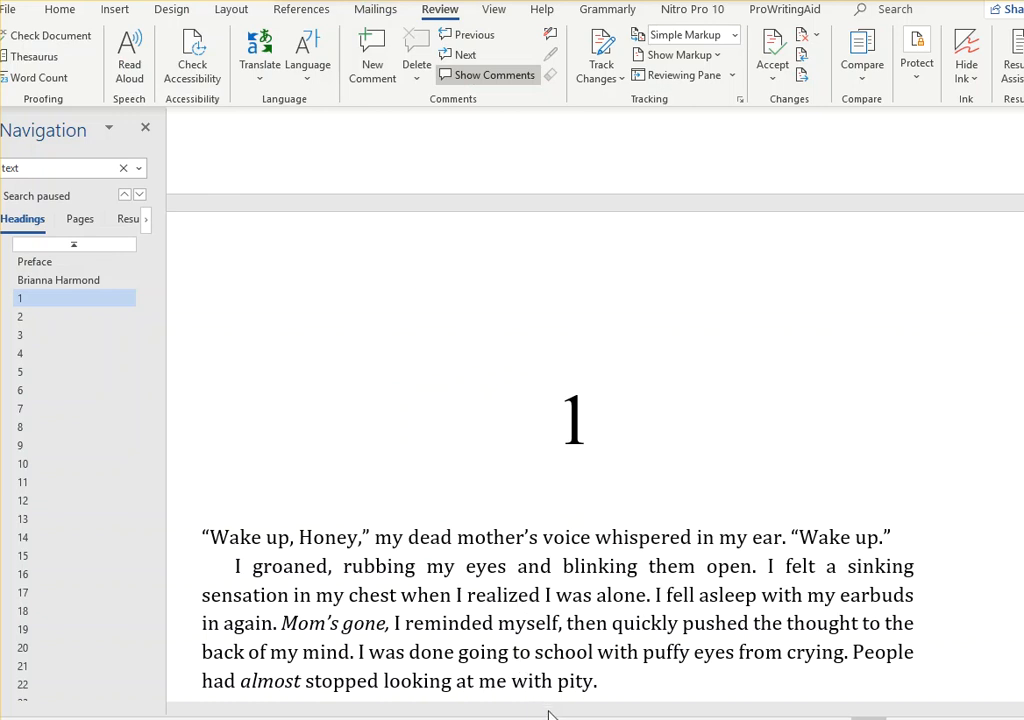
In the Word manuscript, bring the comment beside chapter 1 into view and delete all comments in the document
drag(679, 714, 859, 651)
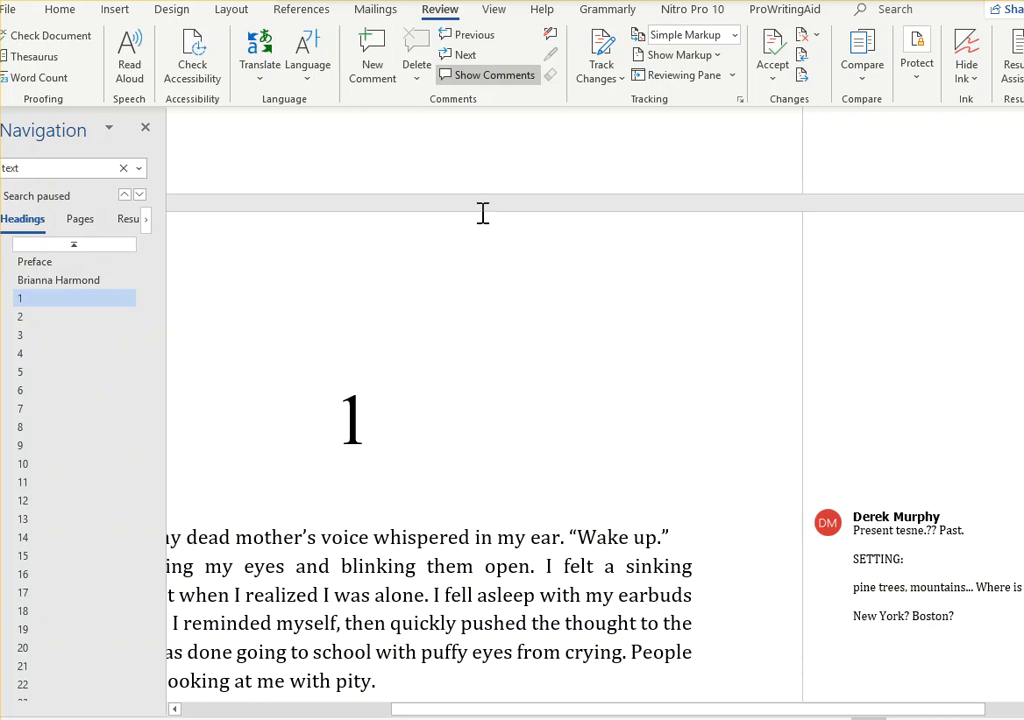
click(419, 86)
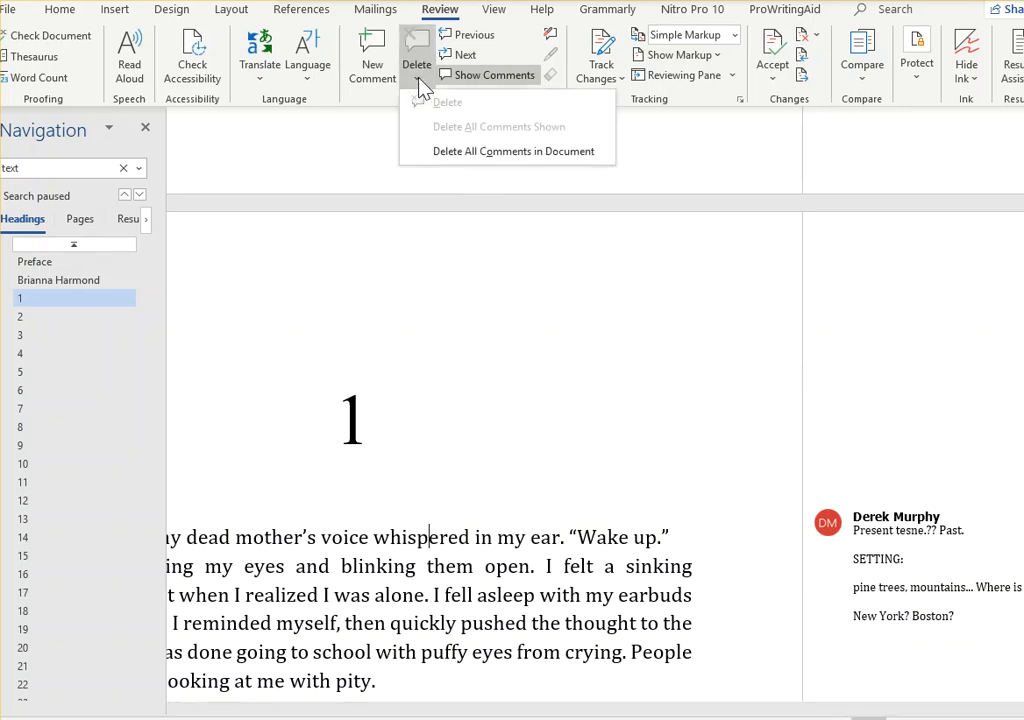
click(516, 164)
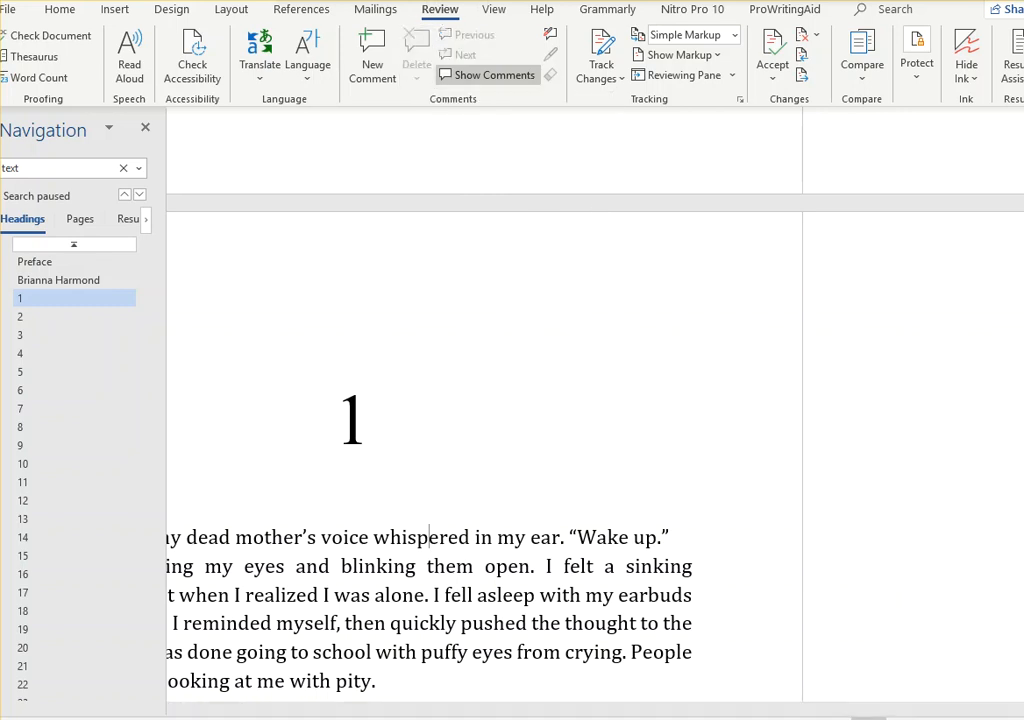